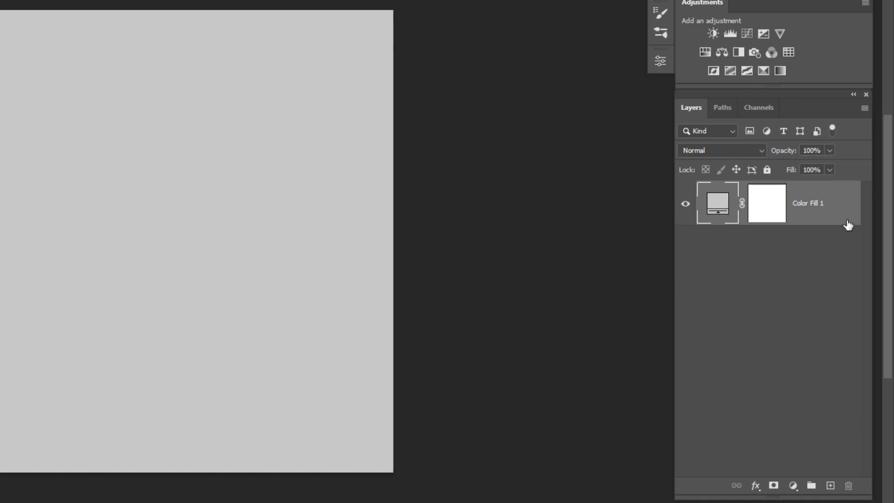
Lock the Color Fill 1 layer and draw a circle in the upper middle of the canvas with the Ellipse tool.
click(766, 170)
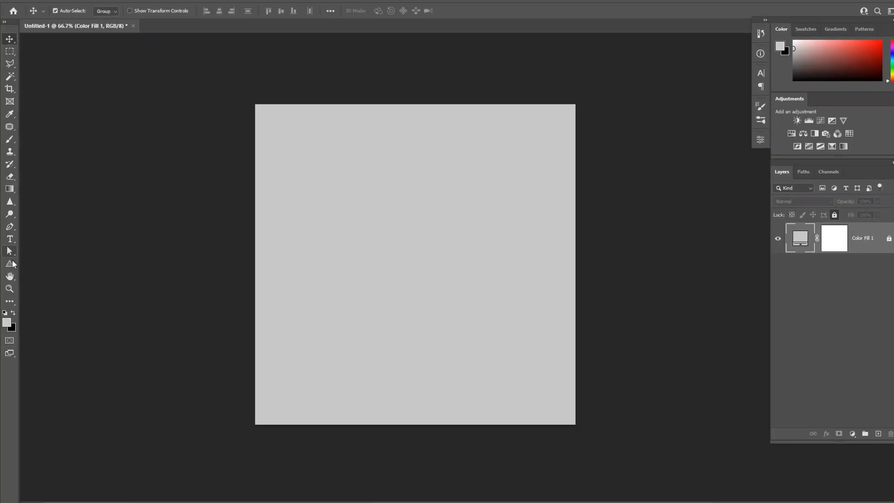
right_click(10, 263)
click(70, 271)
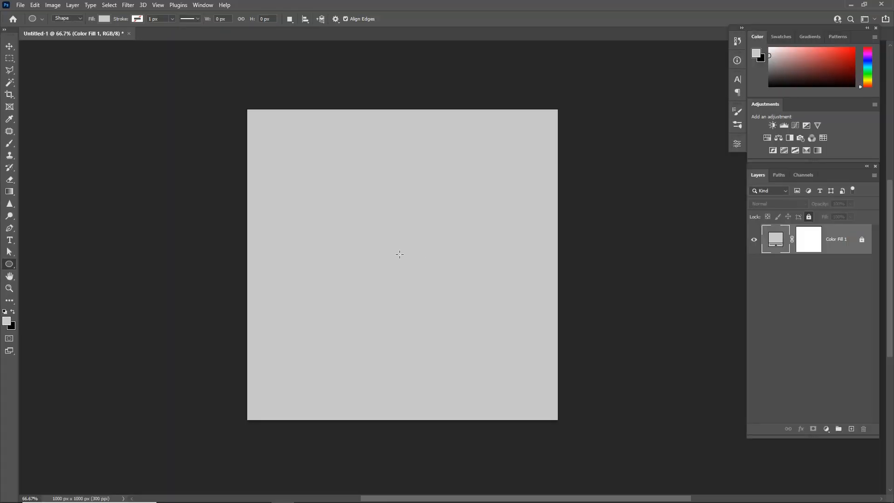
mouse_move(404, 258)
mouse_down()
mouse_move(493, 175)
mouse_move(400, 245)
mouse_move(392, 237)
mouse_up()
Change the circle's fill color to bright red and switch to the Move tool.
click(726, 134)
double_click(785, 250)
click(675, 183)
click(768, 179)
key(v)
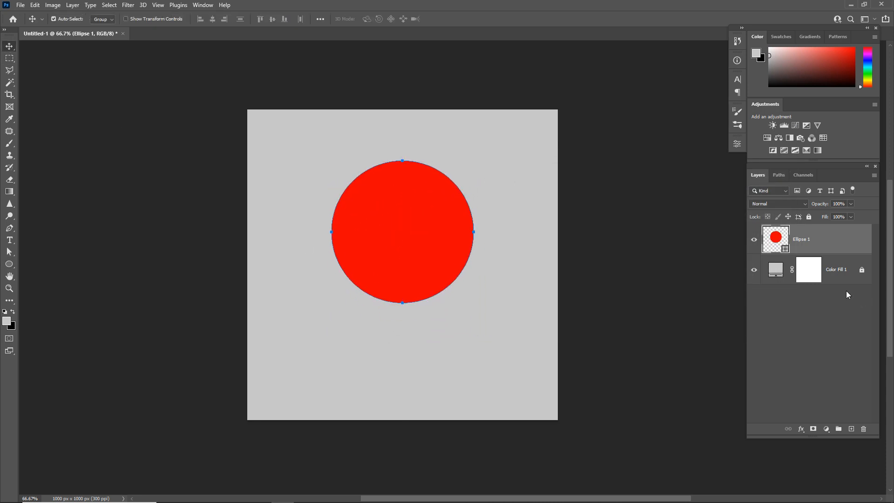
Add a Bevel & Emboss effect to the circle's layer with a depth of 460%.
double_click(842, 246)
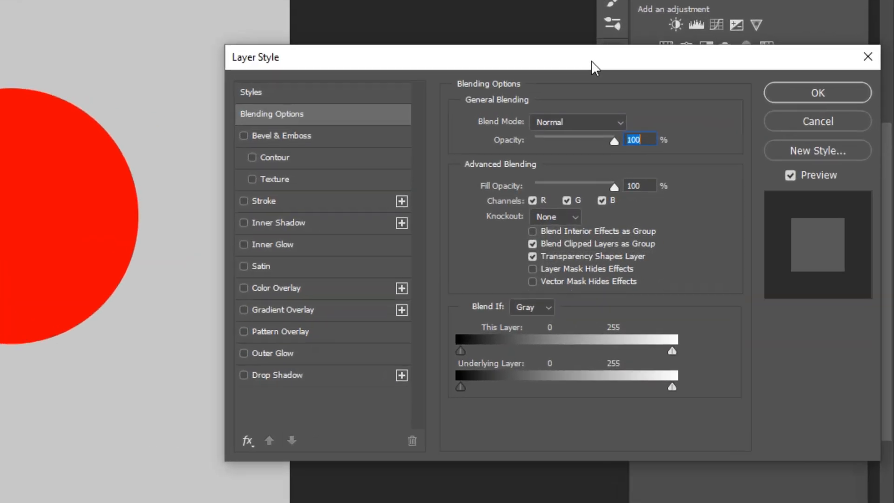
drag(591, 60, 521, 65)
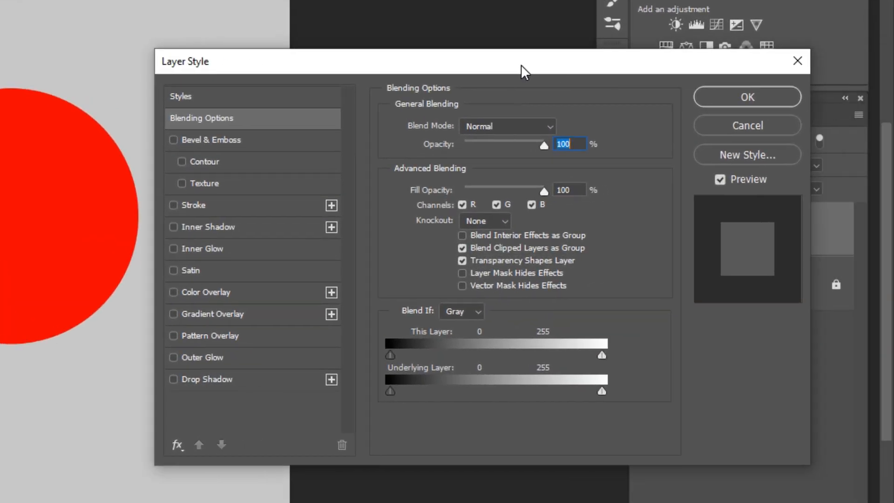
click(175, 142)
click(174, 140)
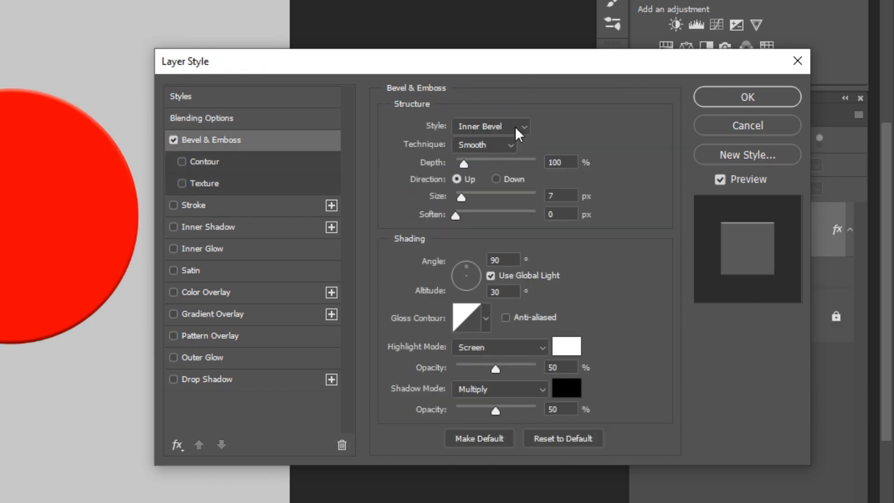
drag(569, 165, 541, 164)
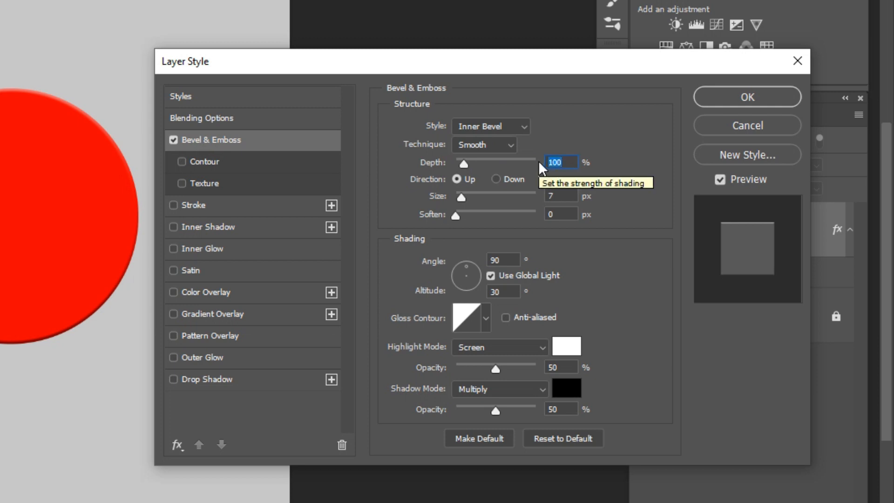
text(4)
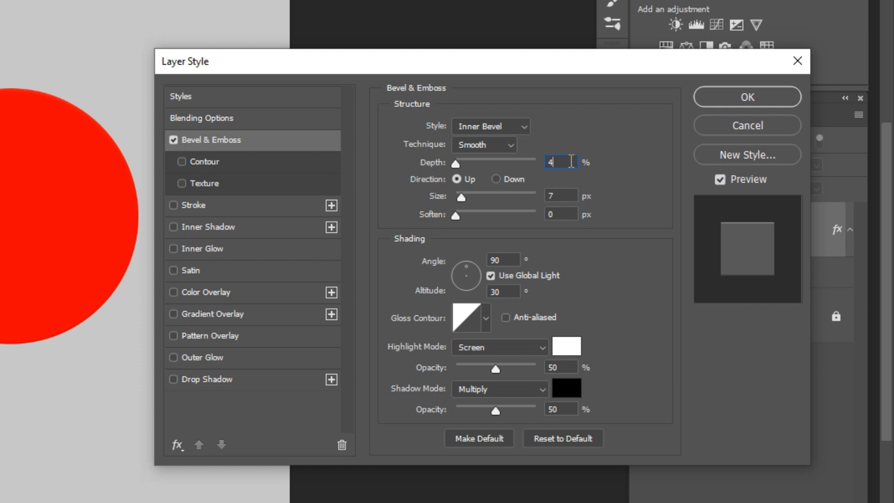
text(59)
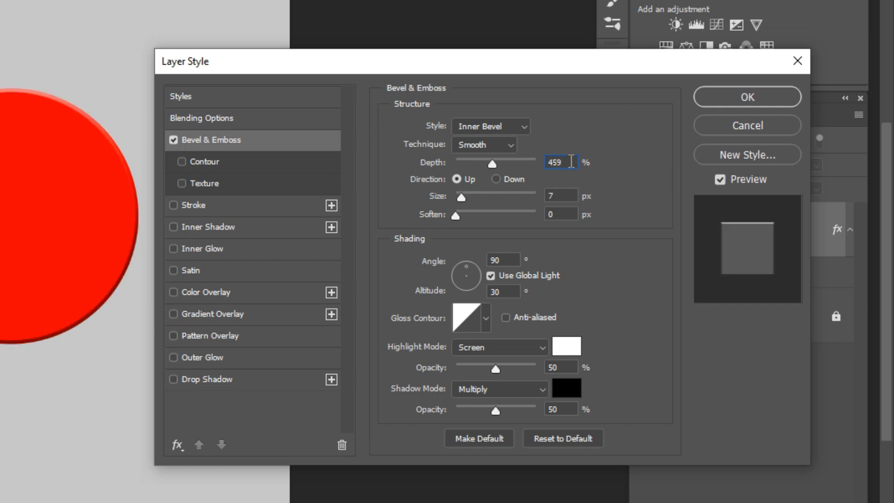
key(Up)
Set the bevel's size to 160 px and its soften value to 16 px.
click(561, 200)
text(1)
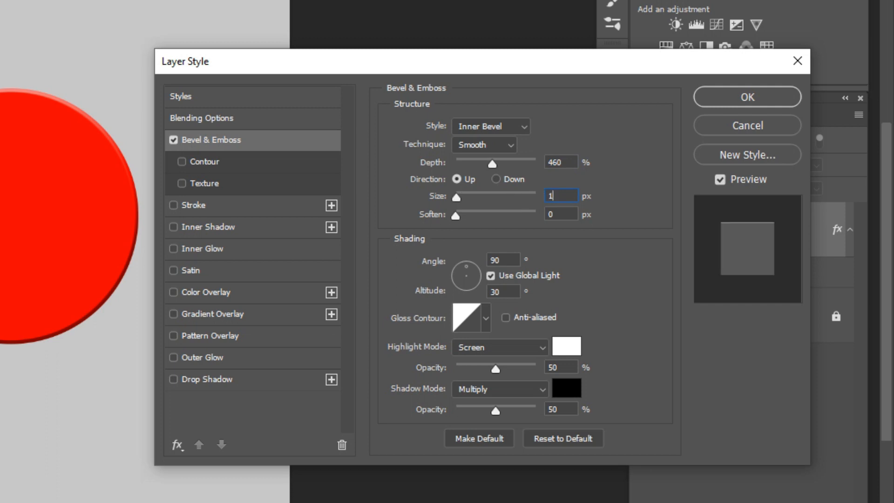
text(0)
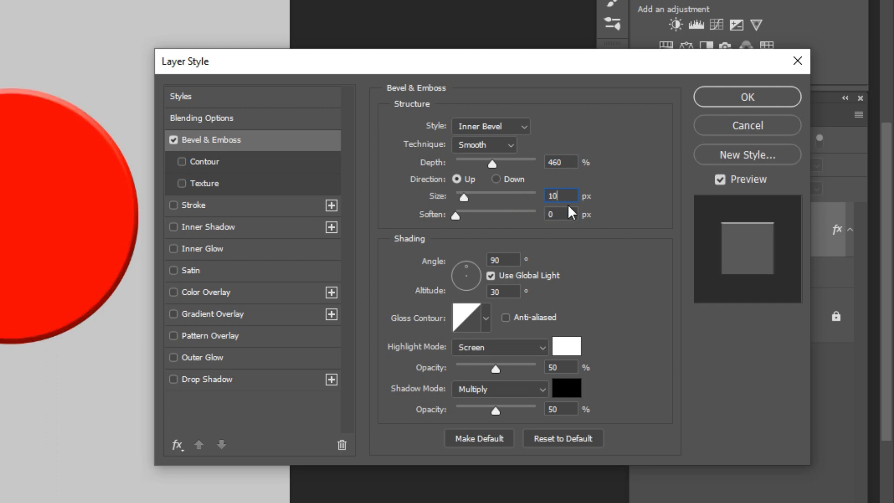
drag(569, 198, 532, 195)
text(159)
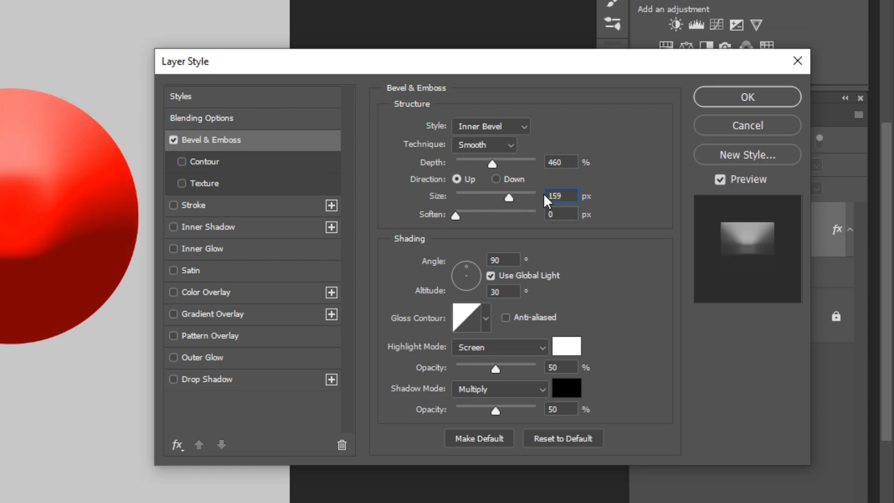
key(Up)
drag(564, 214, 540, 214)
click(535, 213)
Set the bevel's highlight opacity to 60% and its shadow opacity to 40%.
click(558, 367)
drag(496, 365, 507, 365)
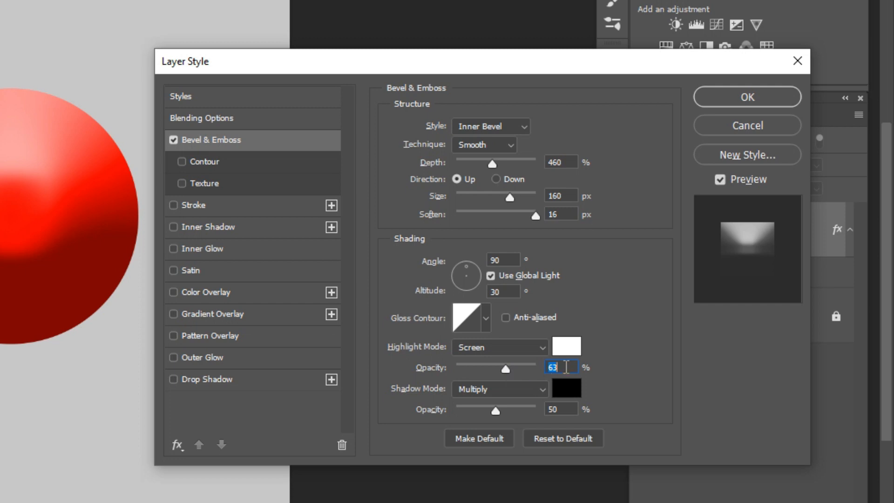
text(60)
drag(495, 410, 490, 410)
key(Down)
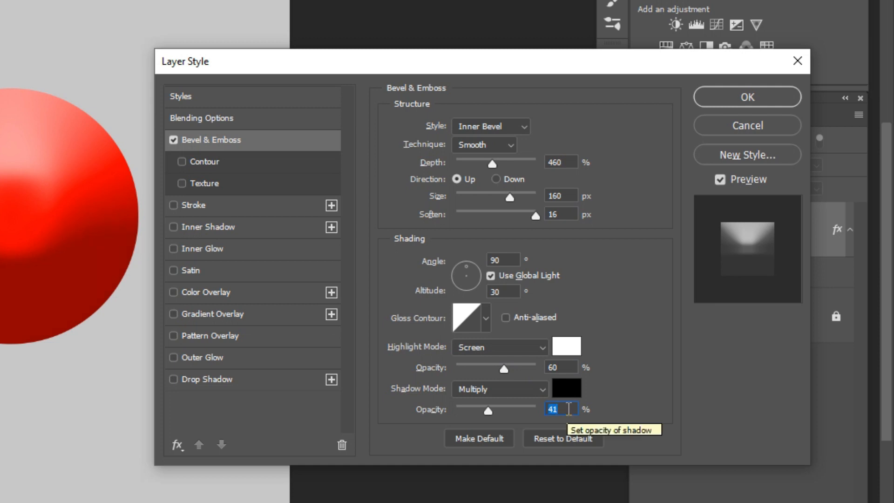
key(Down)
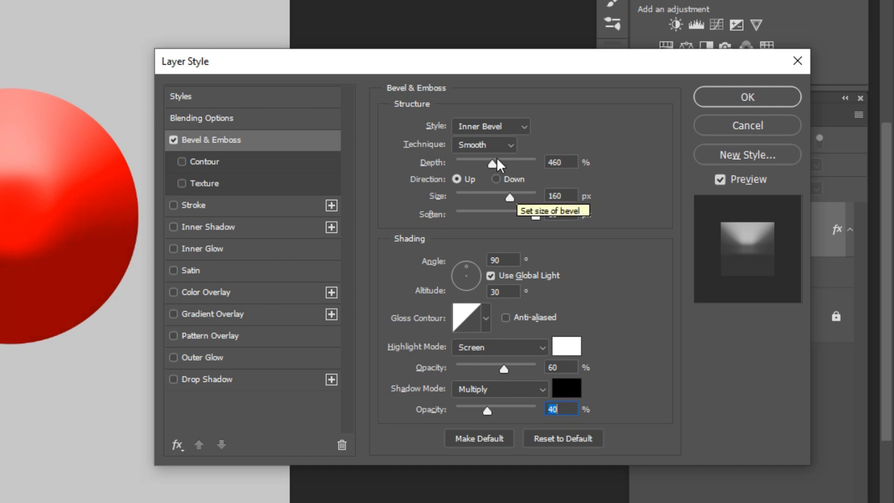
Change the bevel's style to Emboss and its technique to Chisel Hard.
click(493, 125)
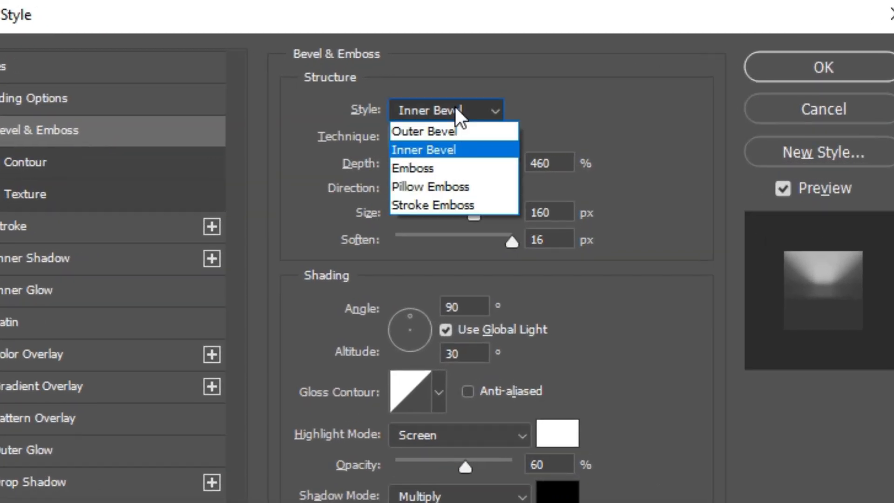
click(426, 173)
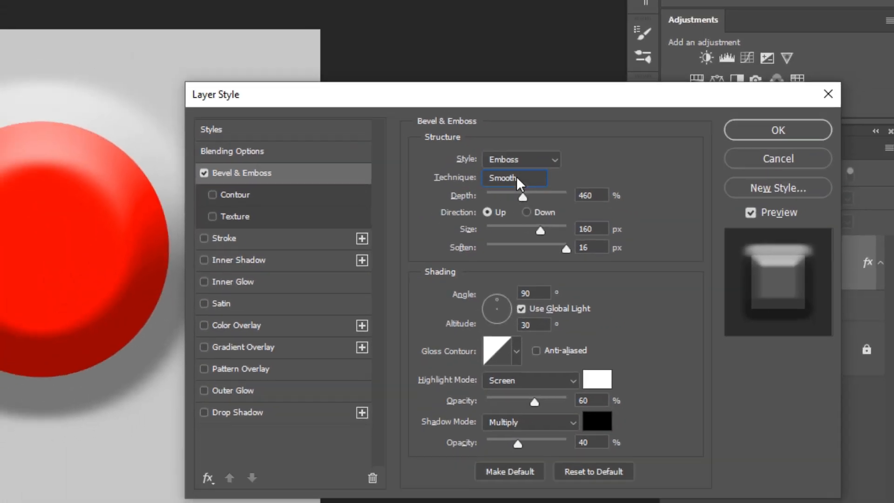
click(516, 177)
click(508, 203)
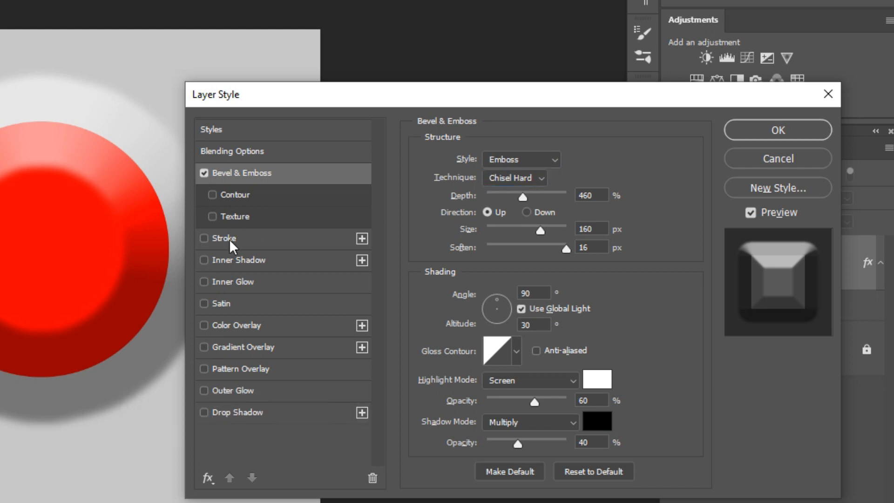
Add a 7 px stroke to the circle and set its fill type to Gradient.
click(204, 238)
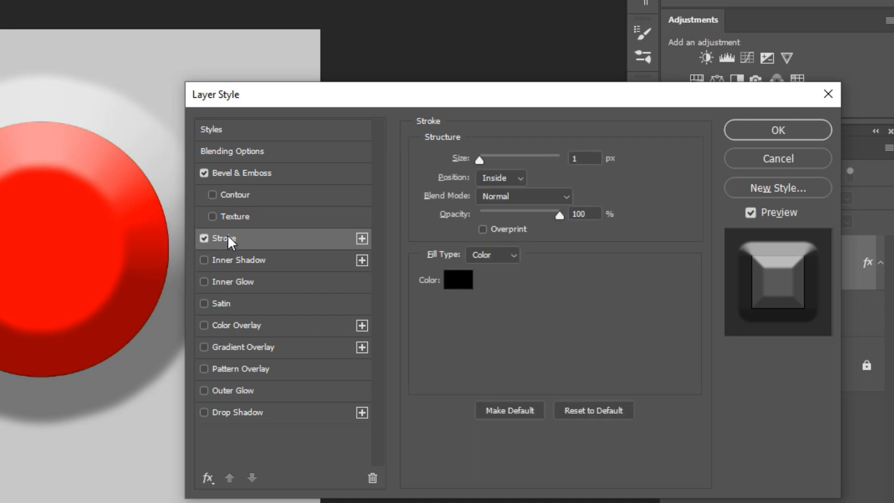
click(589, 159)
drag(479, 163, 484, 164)
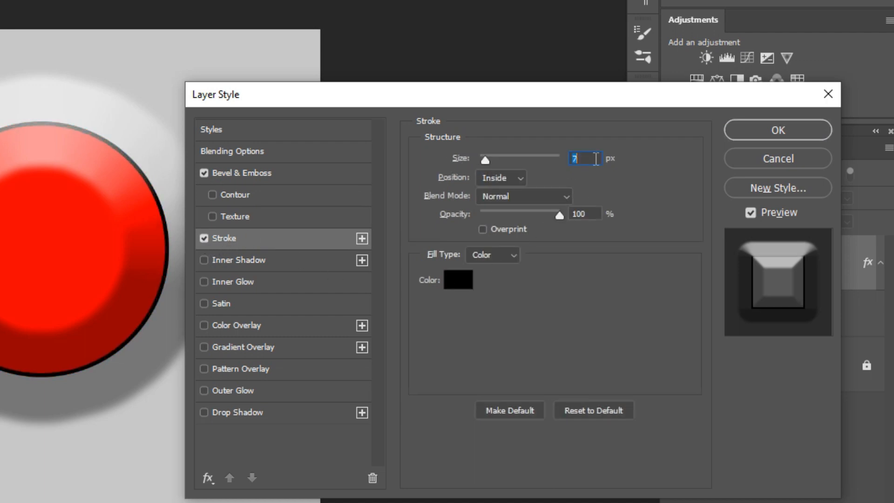
key(Up)
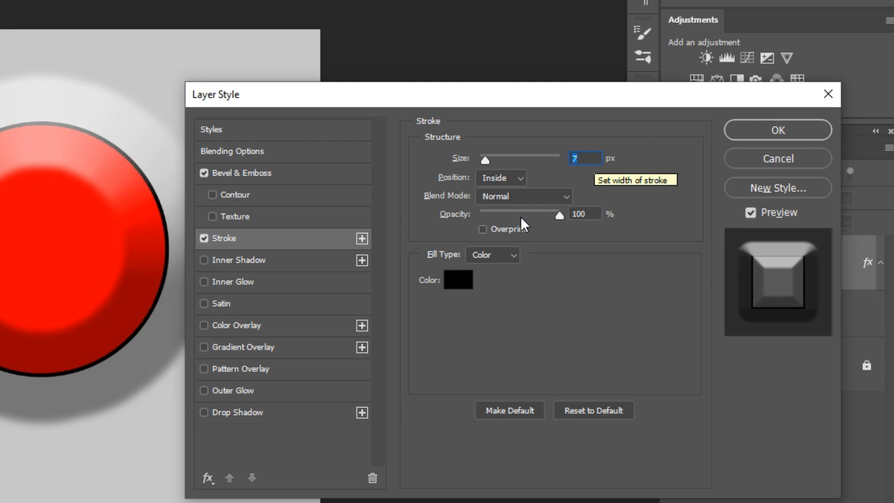
click(489, 251)
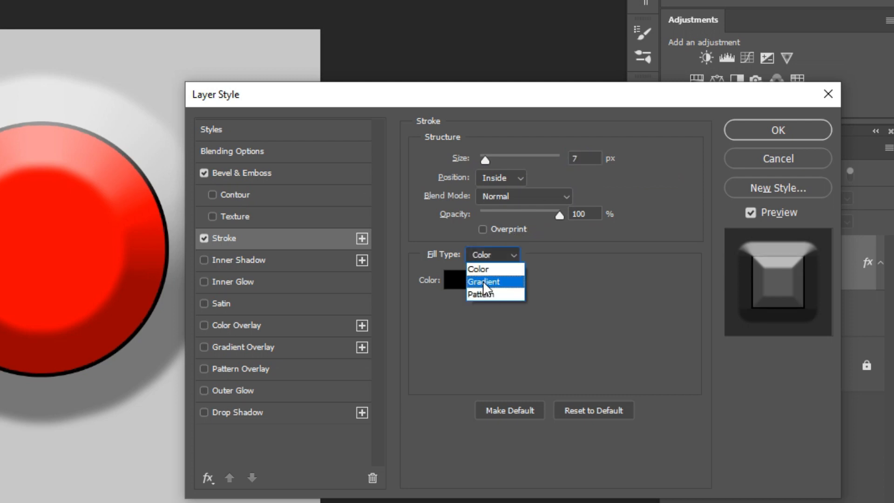
click(482, 281)
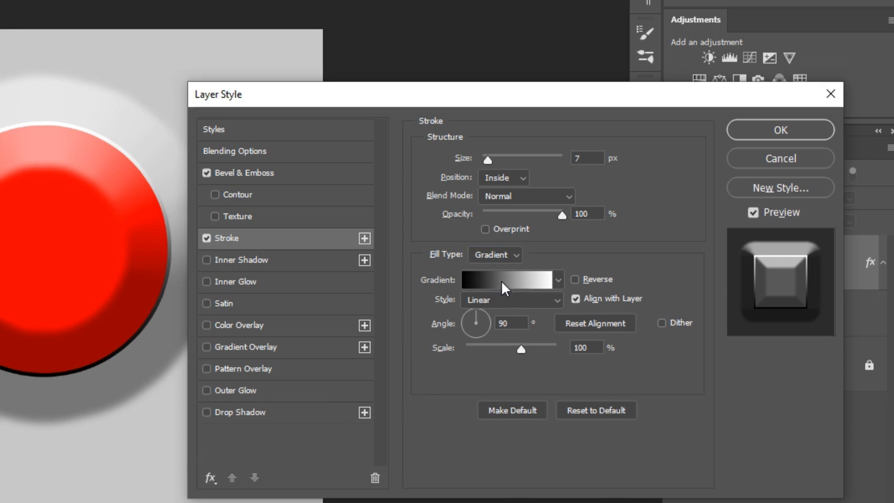
Edit the stroke's gradient by adding a light gray color stop at the 30% location.
click(501, 280)
click(135, 356)
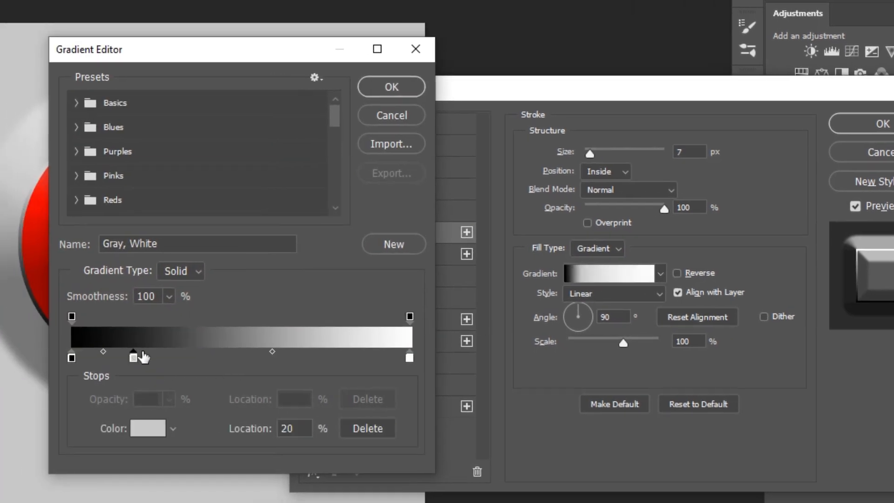
drag(138, 356, 154, 356)
text(30)
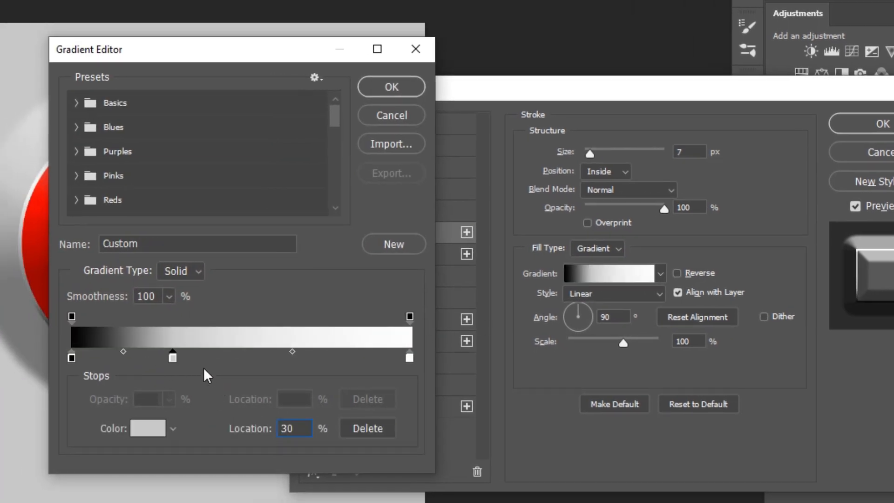
Add a black (#000000) color stop at the 60% location and accept the stroke's gradient.
click(273, 357)
mouse_move(275, 364)
mouse_down()
mouse_move(301, 363)
mouse_move(275, 364)
mouse_up()
click(145, 430)
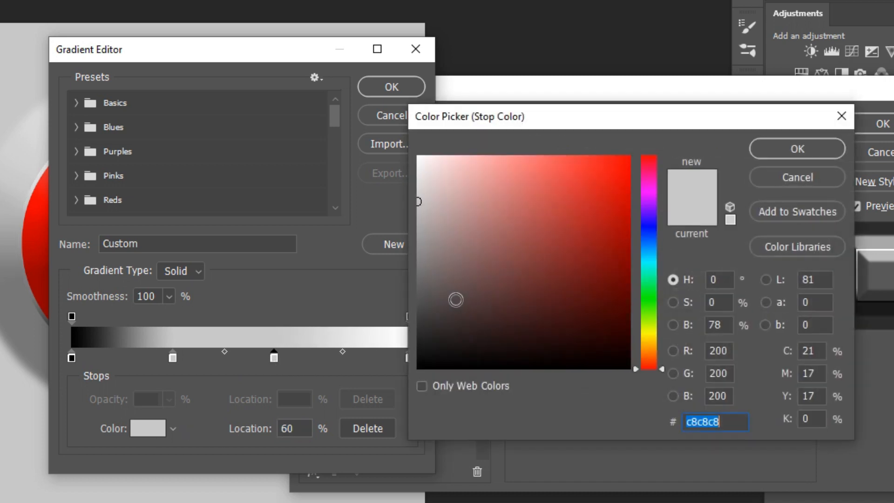
text(000000)
click(797, 149)
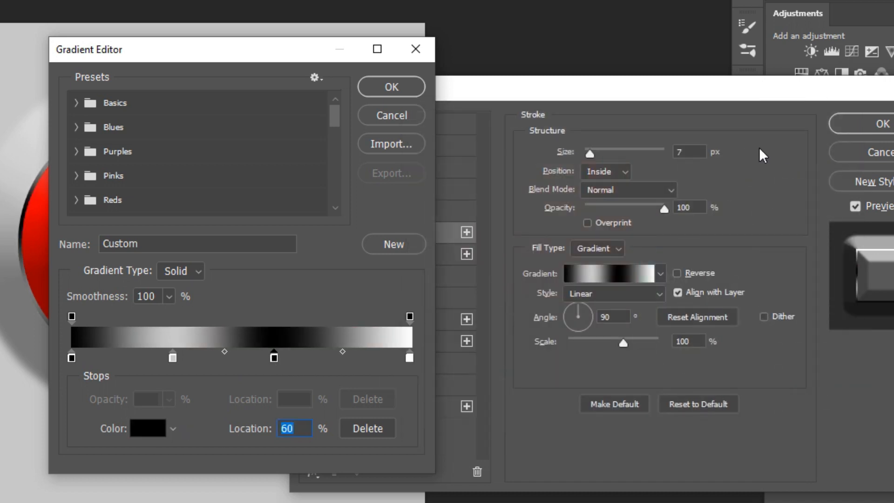
click(398, 92)
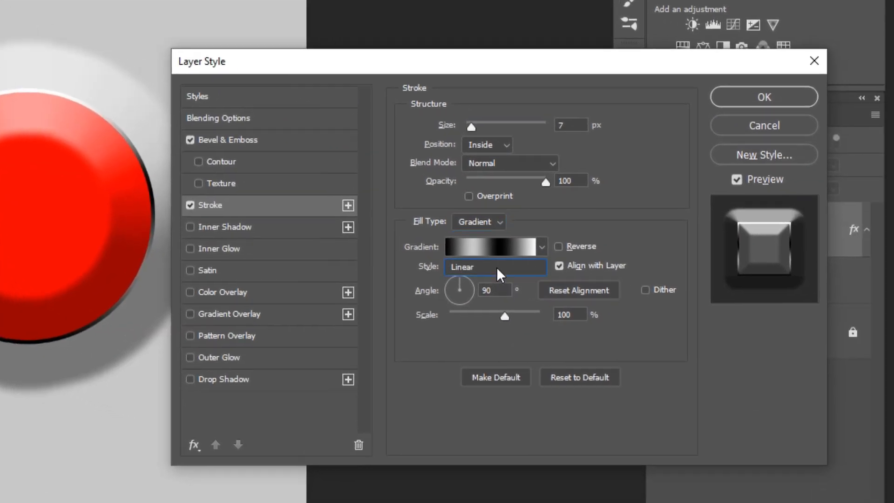
Use the Linear style for the stroke's gradient and set its scale to 90%.
click(615, 294)
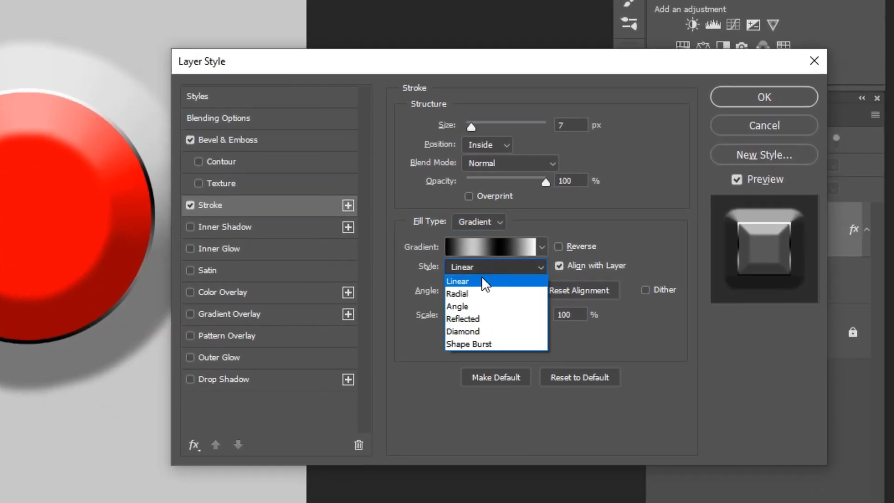
click(600, 302)
mouse_move(504, 315)
mouse_down()
mouse_move(458, 316)
mouse_move(518, 315)
mouse_move(497, 307)
mouse_up()
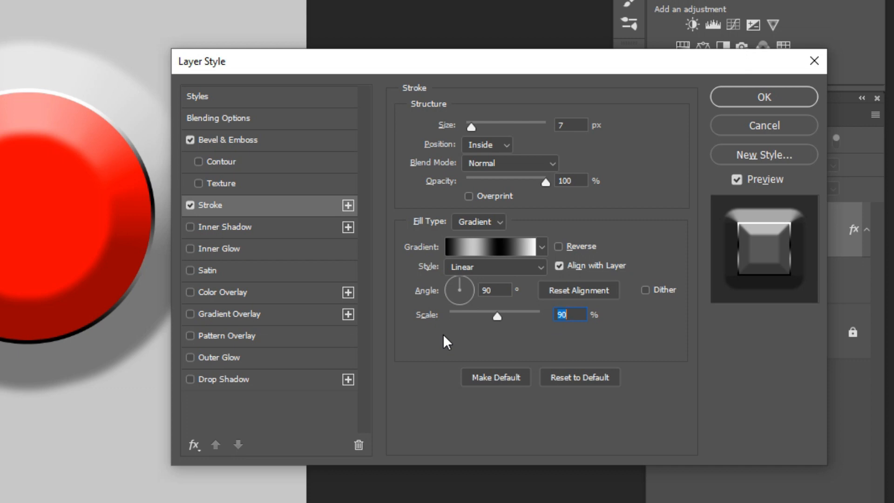
Add an Inner Glow effect to the circle and set its size to 100 px.
click(219, 248)
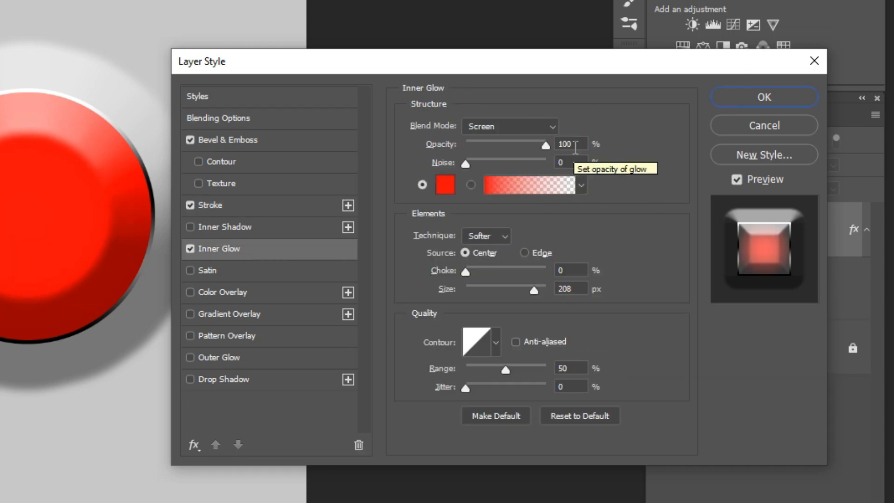
drag(523, 294, 516, 293)
text(100)
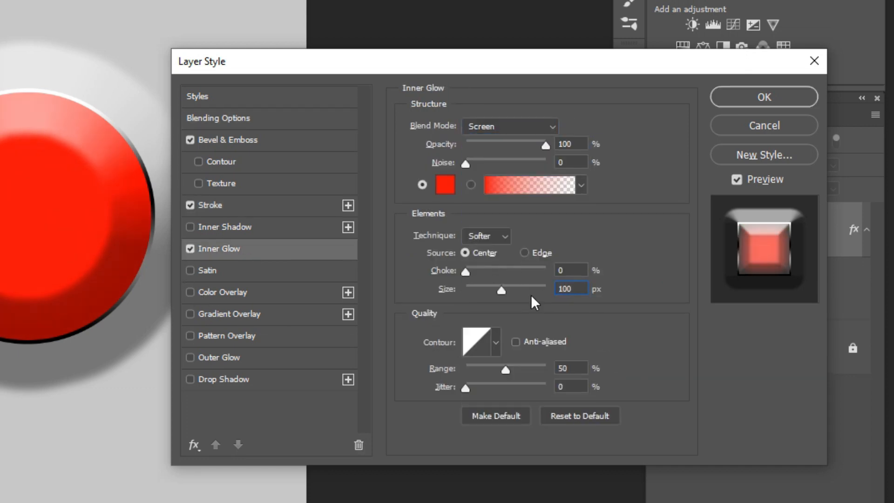
Add a white (#ffffff) Color Overlay to the circle and lower its opacity so the red shows through.
click(190, 293)
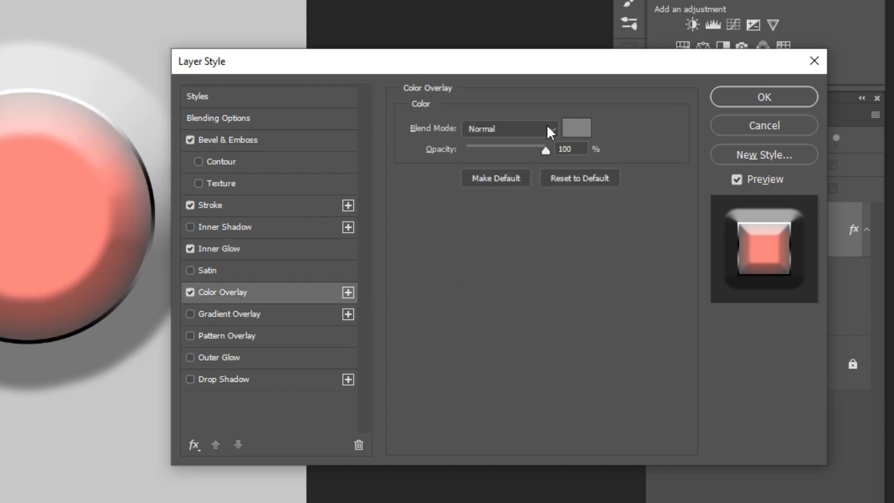
click(576, 128)
text(ffffff)
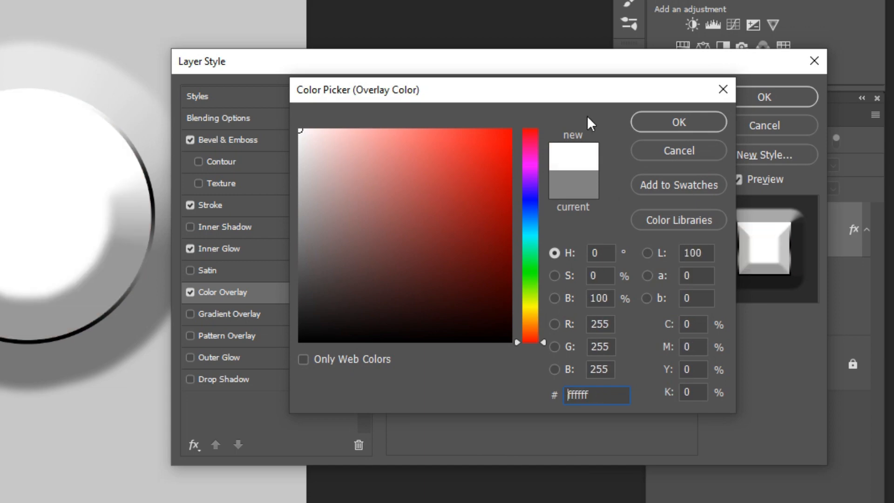
click(675, 118)
mouse_move(526, 151)
mouse_down()
mouse_move(479, 144)
mouse_move(528, 150)
mouse_up()
Add a Drop Shadow to the circle with a distance of 25 px, a spread of 10% and a size of 28 px.
click(190, 379)
drag(468, 201, 464, 220)
double_click(569, 200)
scroll(570, 199, up, 1)
drag(471, 239, 475, 220)
scroll(578, 237, up, 3)
scroll(580, 237, down, 2)
click(578, 219)
scroll(578, 218, down, 2)
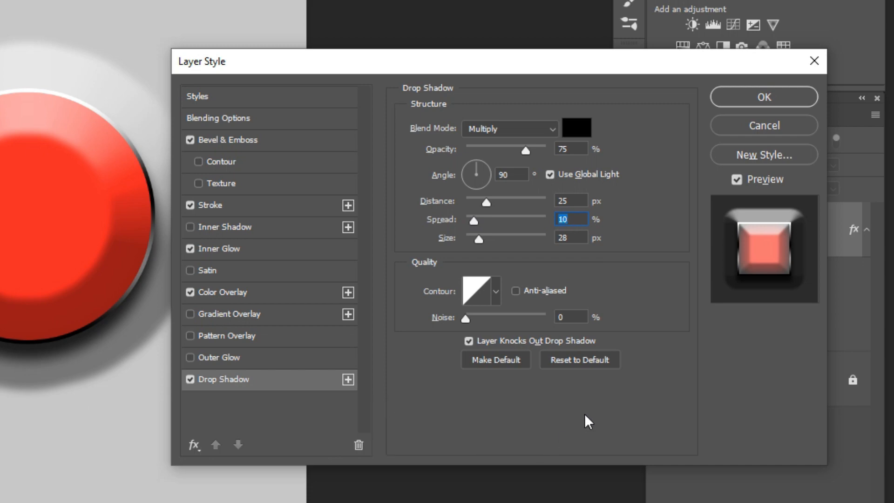
Apply the circle's layer styles and create a triangle 150 px wide and 150 px high with the Triangle tool.
click(725, 99)
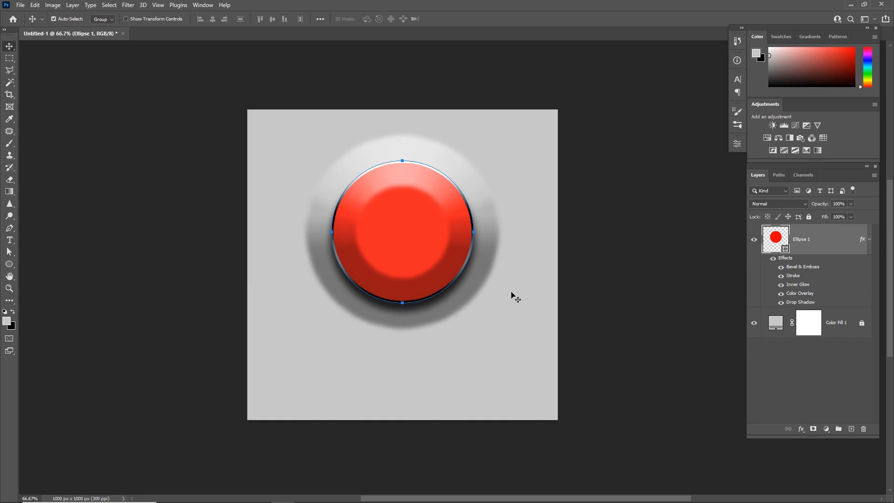
click(12, 265)
drag(11, 265, 47, 282)
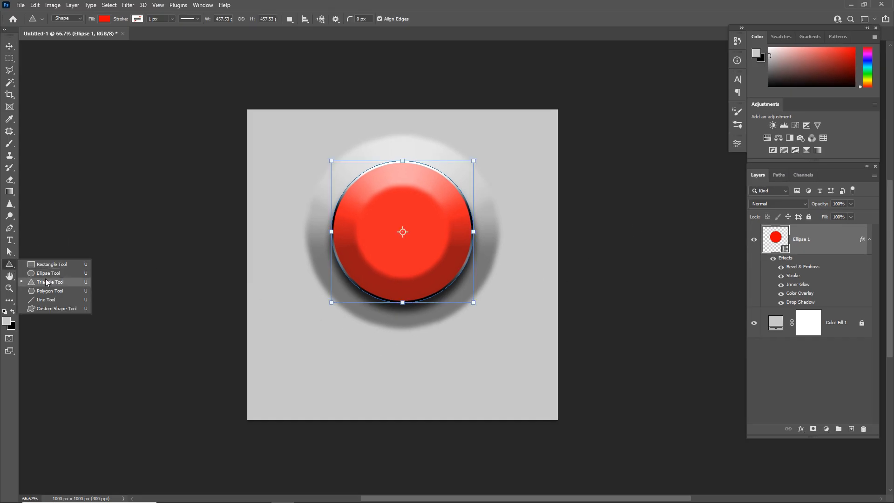
click(389, 203)
text(1)
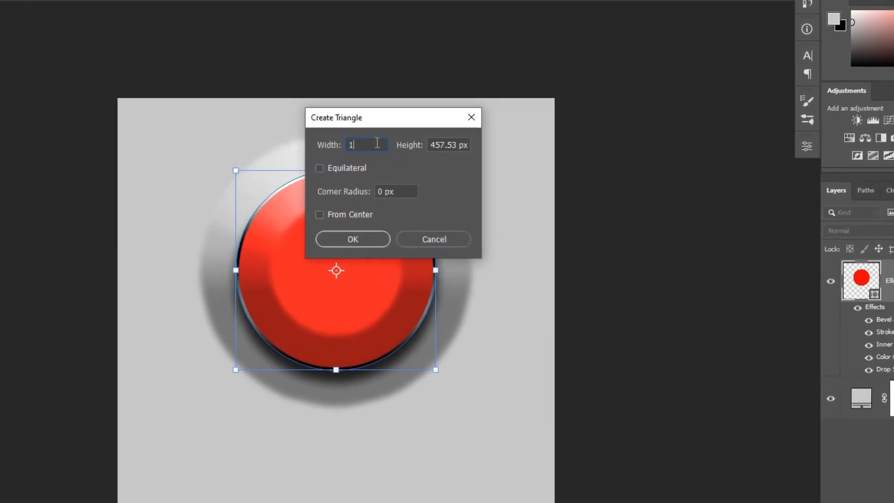
text(50)
double_click(439, 149)
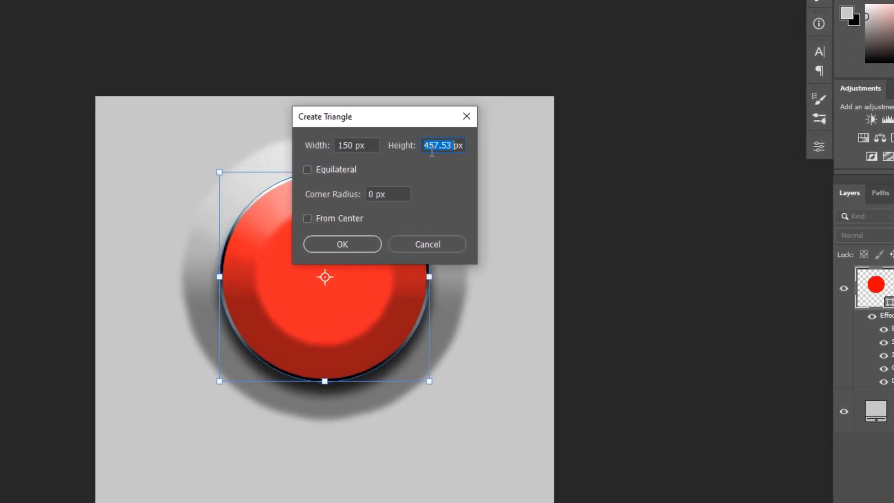
text(150)
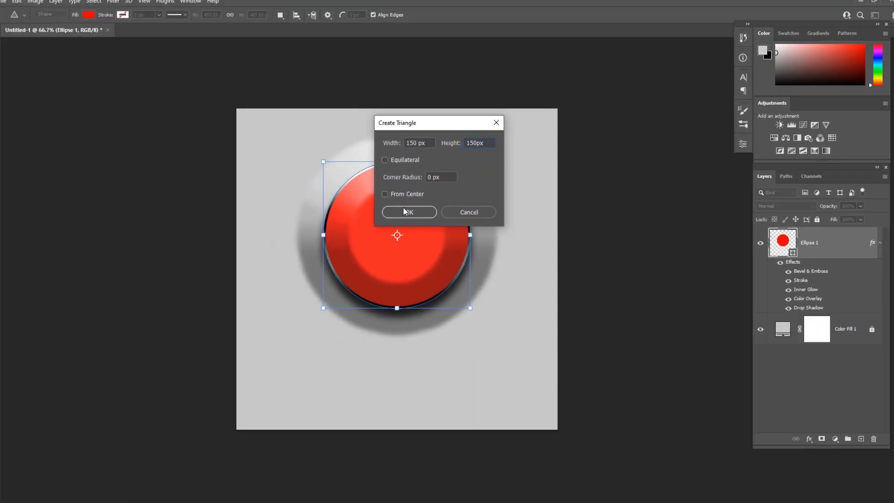
click(404, 211)
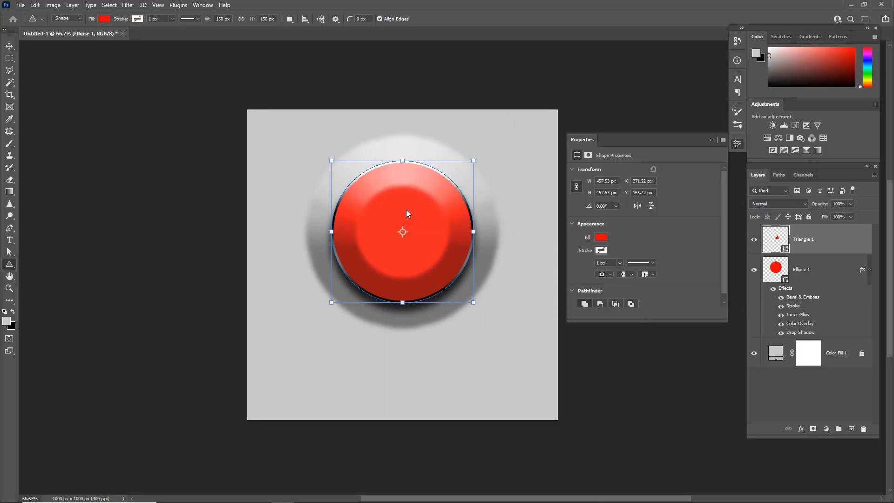
Rotate the triangle 90° so it points right and change its fill to a very light gray.
drag(448, 211, 445, 261)
click(601, 237)
click(579, 286)
click(694, 255)
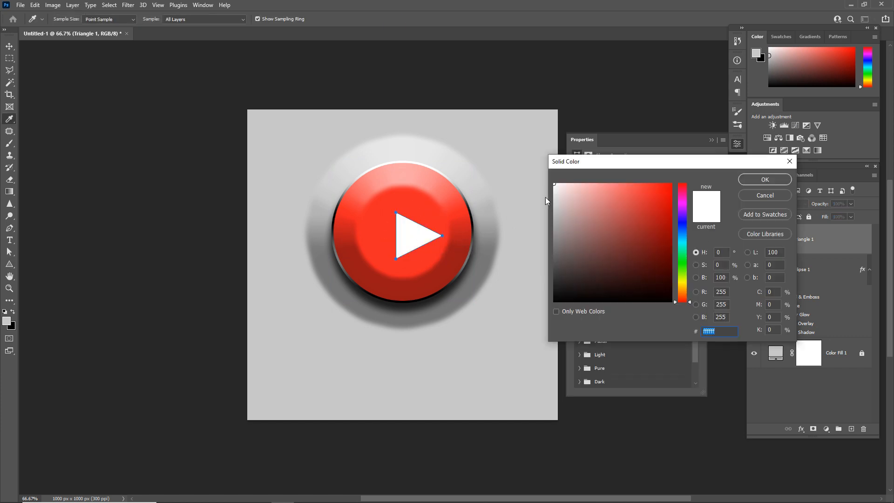
drag(552, 198, 545, 194)
click(762, 180)
Center the triangle horizontally on the red circle and nudge it 13 px to the right.
key(v)
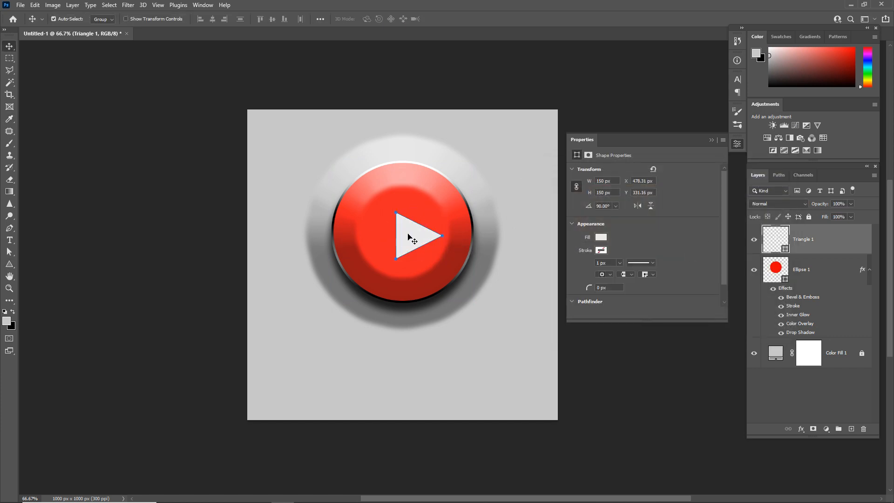
drag(417, 238, 406, 235)
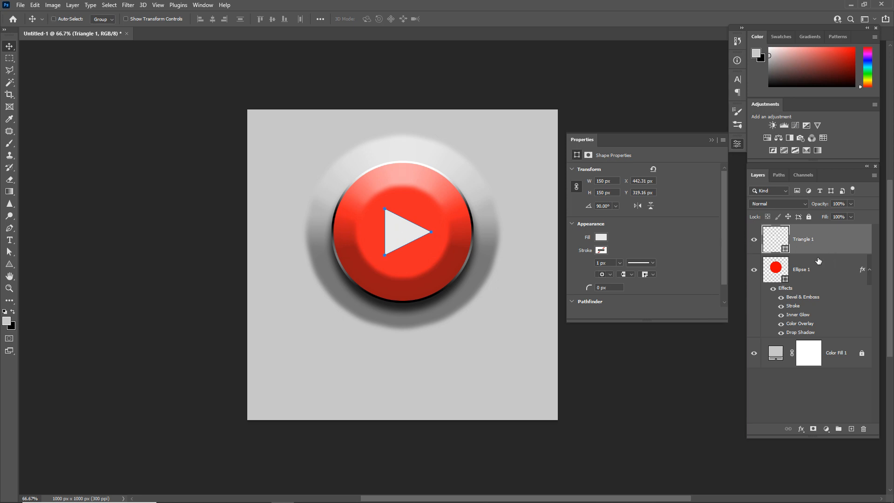
shift+click(804, 270)
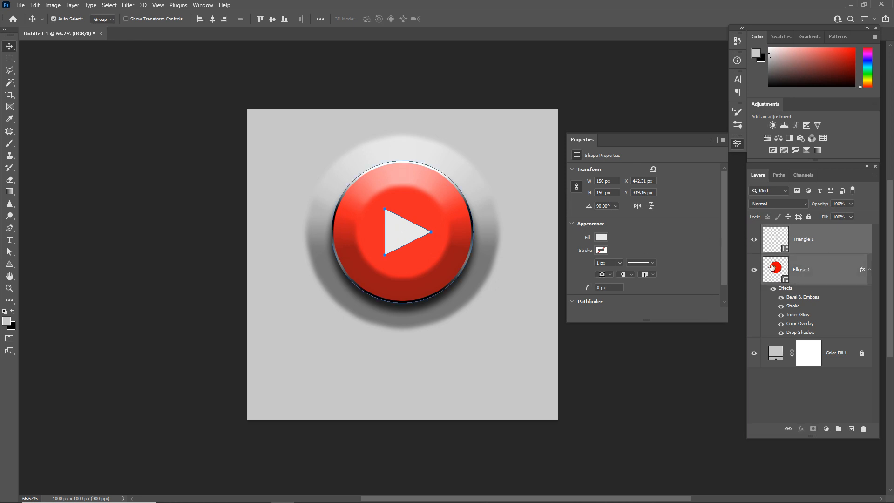
click(214, 19)
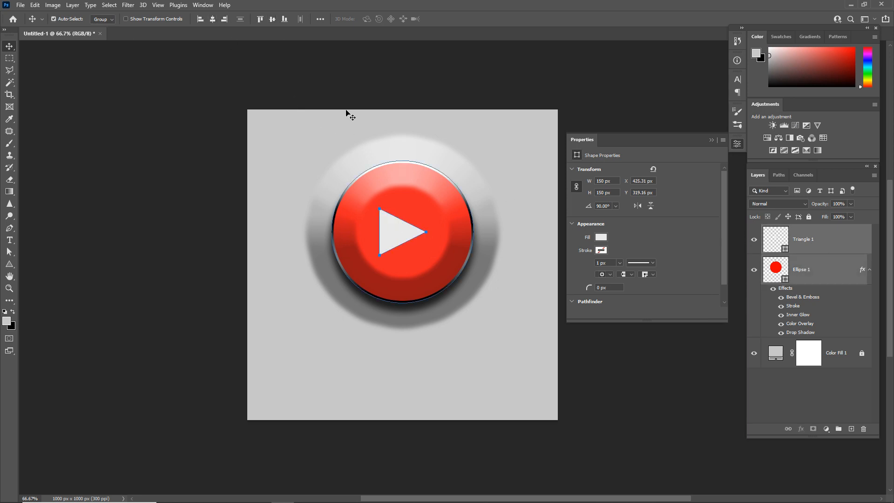
click(401, 235)
key(shift+Right)
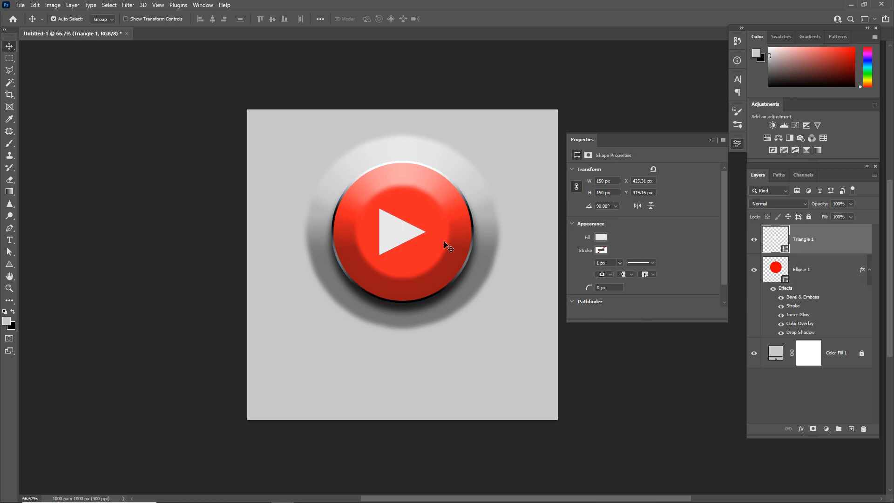
key(Right)
key(Right)
key(Right)
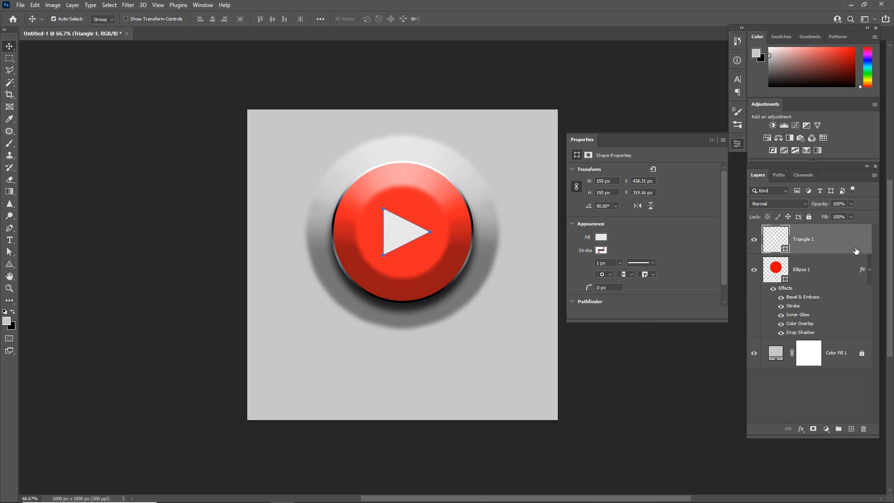
Add Bevel & Emboss to the triangle with a size of 12 px, 56% highlight opacity and 42% shadow opacity.
double_click(856, 251)
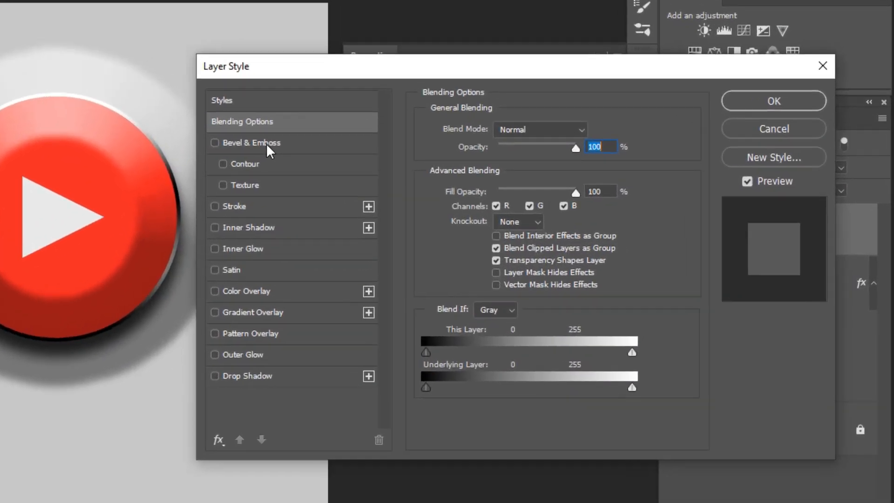
click(263, 142)
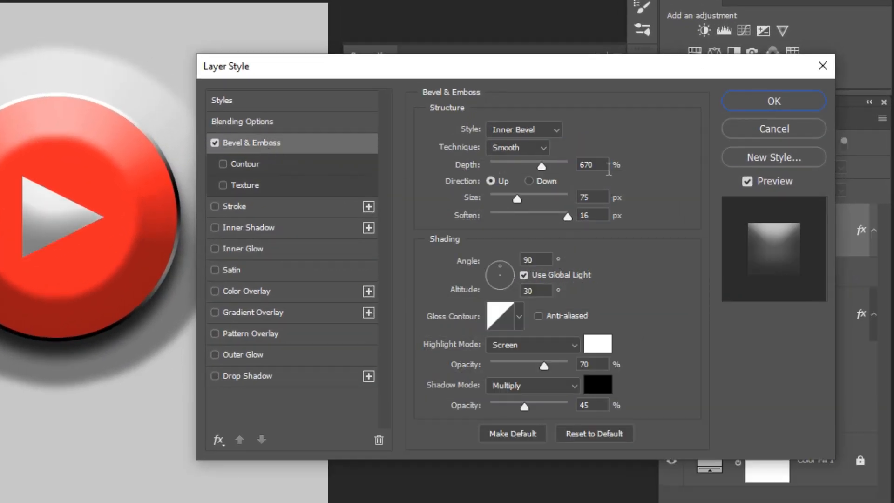
drag(603, 165, 577, 173)
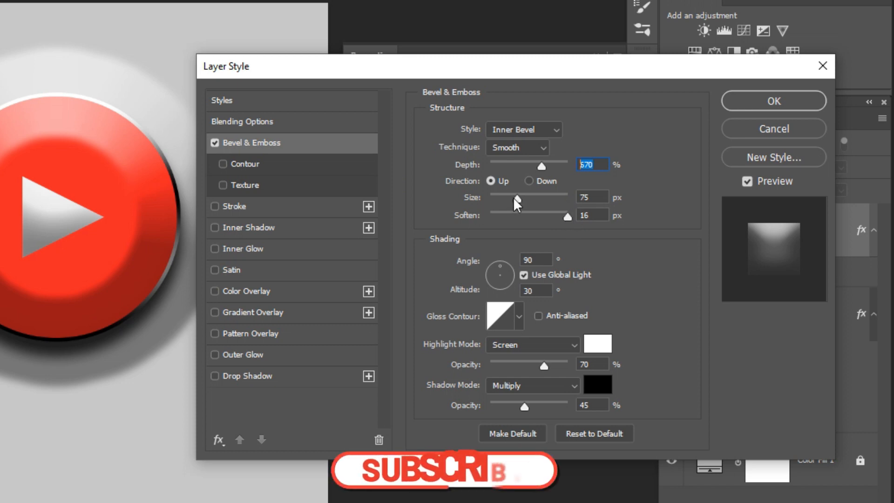
drag(517, 200, 498, 206)
click(593, 197)
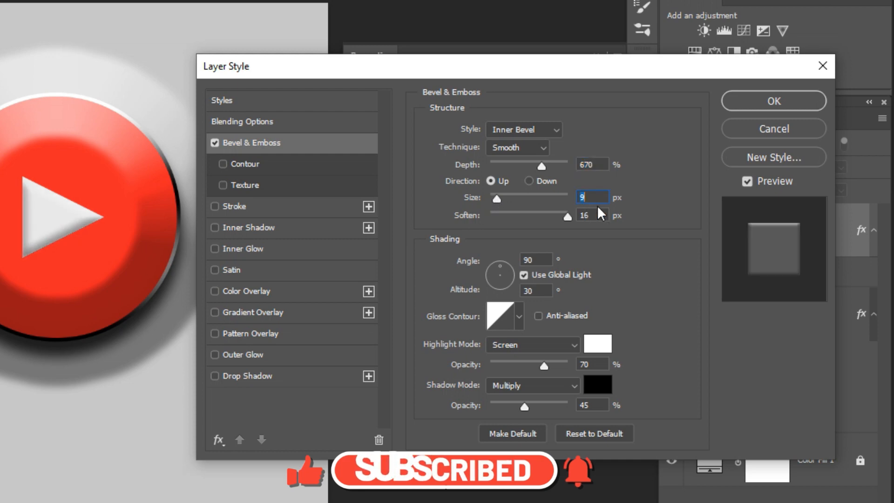
key(Up)
key(Up)
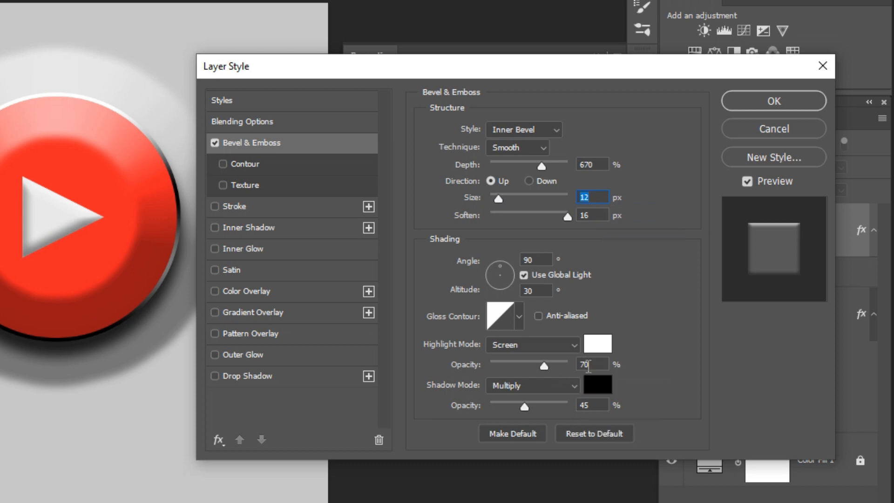
mouse_move(518, 364)
mouse_down()
mouse_move(569, 368)
mouse_move(506, 368)
mouse_move(534, 359)
mouse_up()
mouse_move(525, 407)
mouse_down()
mouse_move(554, 408)
mouse_move(524, 403)
mouse_up()
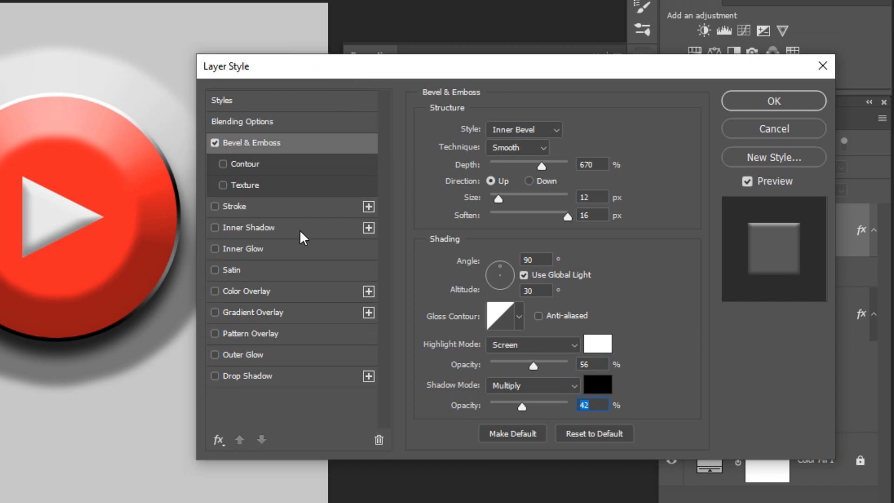
Add a Drop Shadow without global light to the triangle, using 50% opacity, 122° angle, 20 px distance and 32 px size.
click(248, 376)
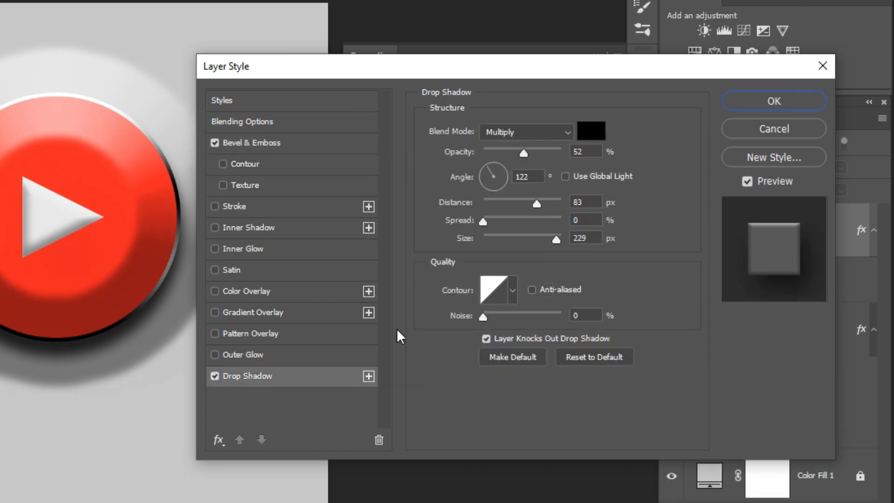
click(567, 353)
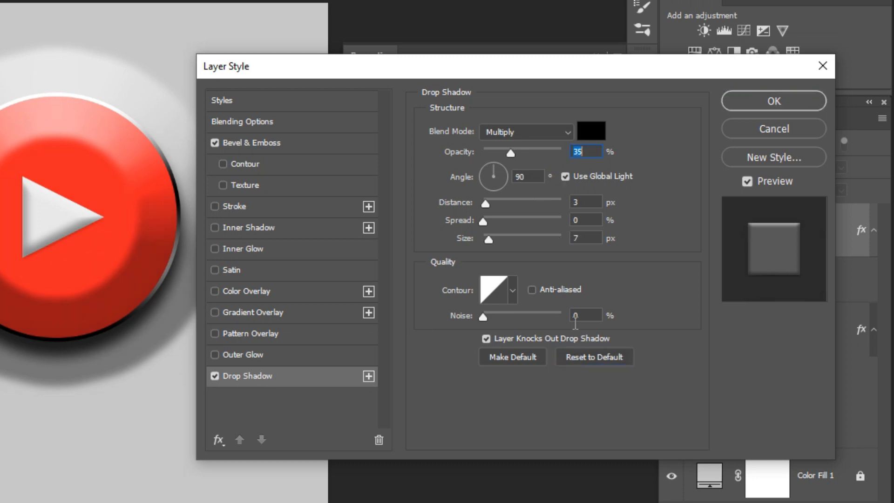
drag(488, 239, 495, 242)
drag(511, 154, 522, 154)
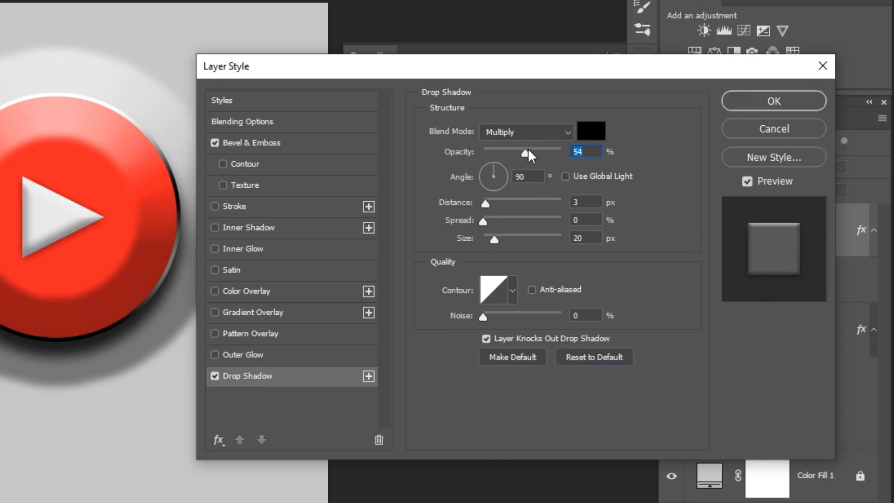
drag(485, 205, 501, 200)
double_click(528, 177)
text(124)
key(Down)
key(Down)
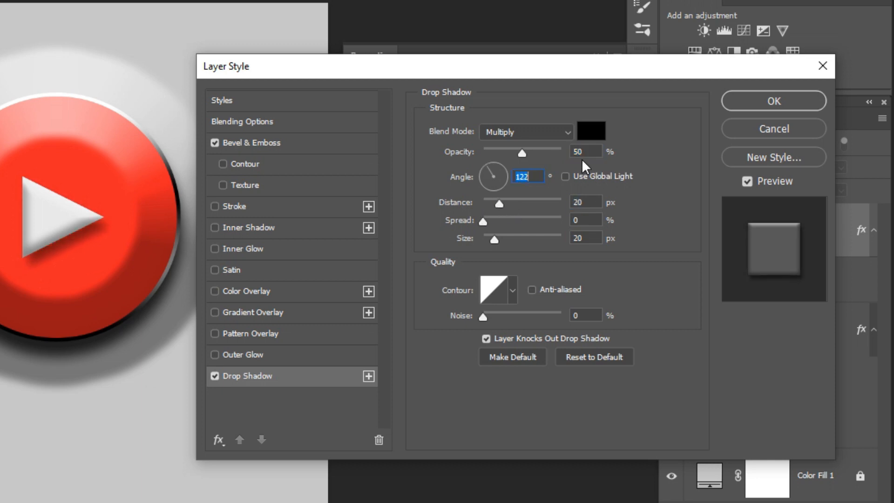
drag(495, 239, 499, 235)
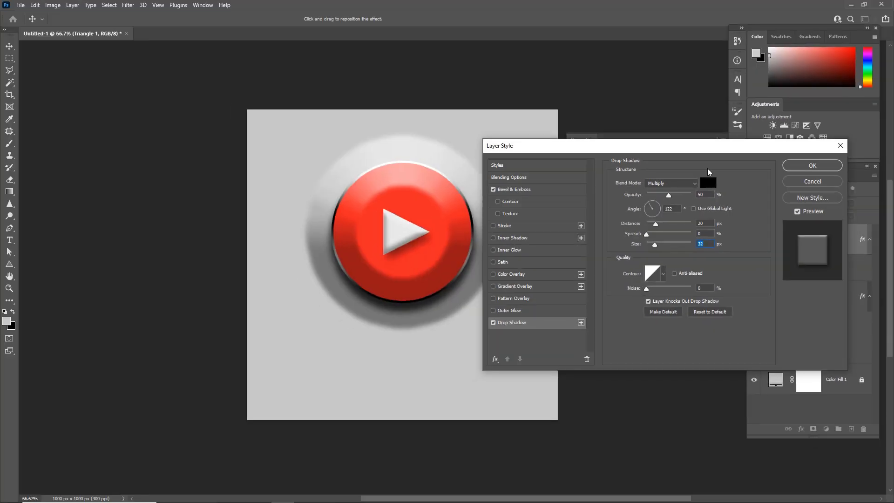
click(773, 100)
Collapse both shapes' effects lists, group the triangle and circle layers and name the group Button.
click(869, 296)
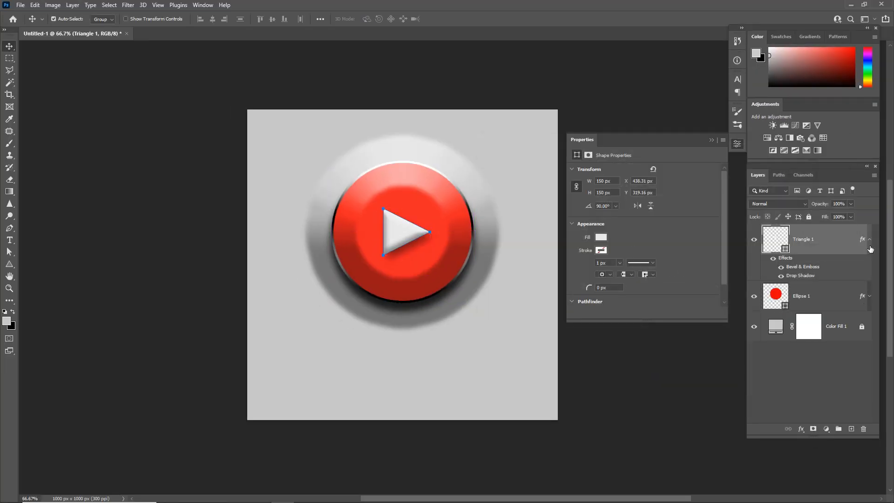
click(869, 239)
shift+click(820, 269)
key(ctrl+g)
double_click(790, 230)
text(Butto)
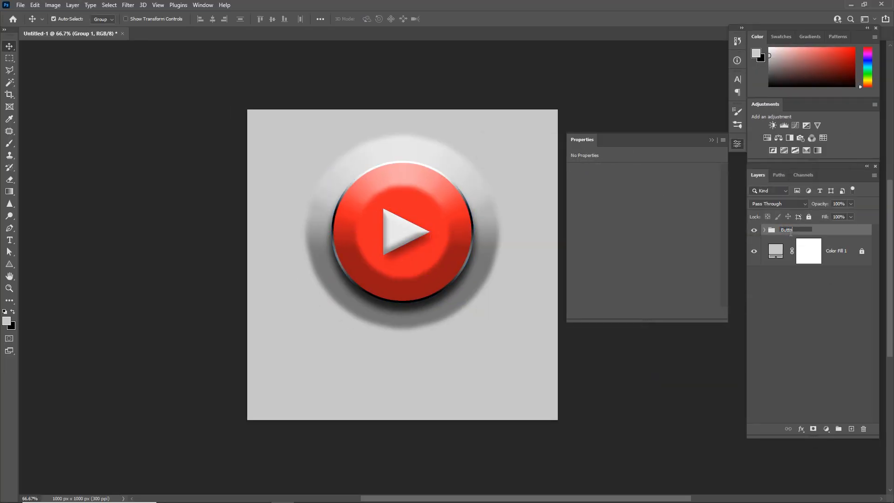
text(n)
key(Return)
Convert the Button group to a smart object, scale it down and center it horizontally in the upper canvas.
right_click(799, 232)
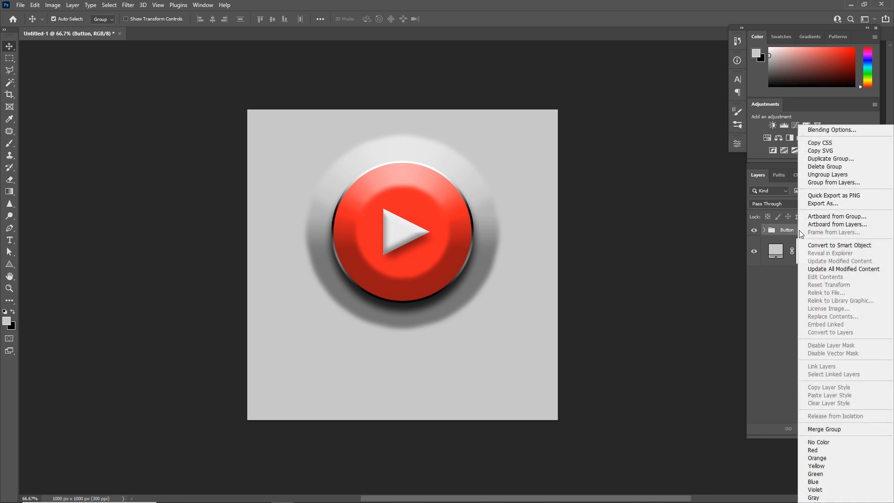
click(826, 245)
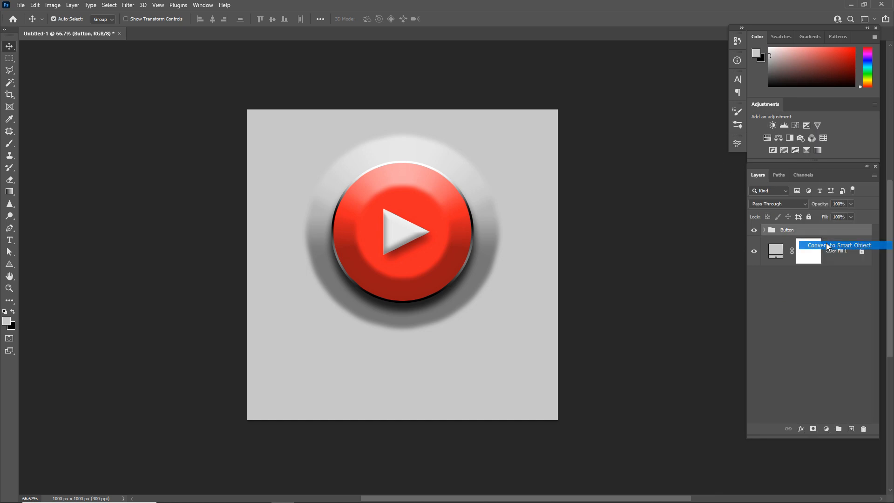
key(ctrl+t)
drag(506, 128, 462, 150)
drag(421, 201, 423, 214)
click(461, 19)
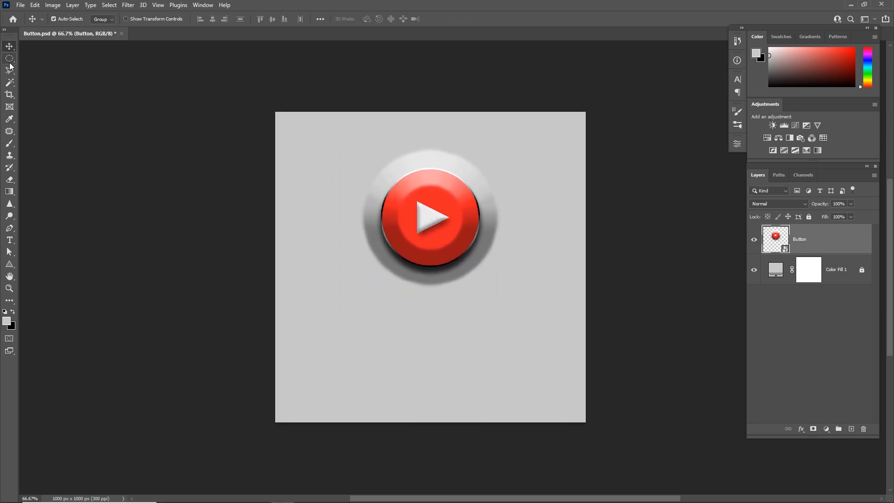
Make a circular selection concentric with the button, with its edge running midway through the gray ring.
click(10, 60)
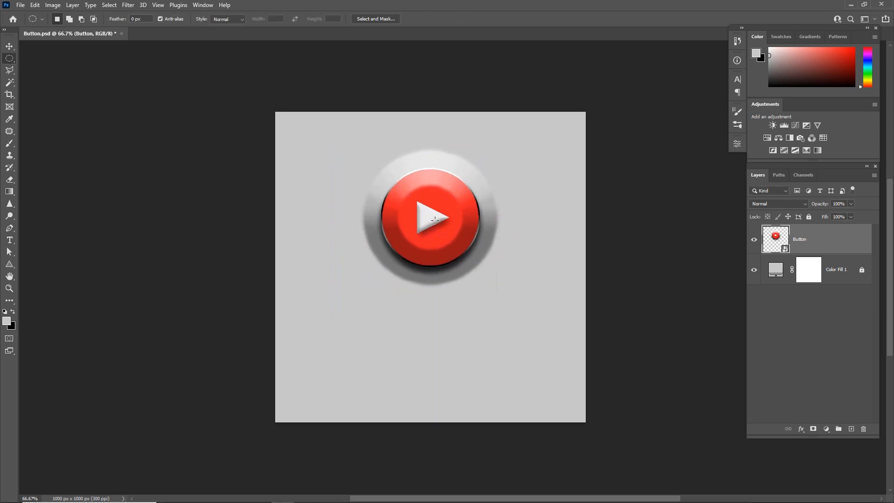
drag(429, 217, 502, 274)
scroll(444, 187, up, 5)
drag(430, 144, 430, 145)
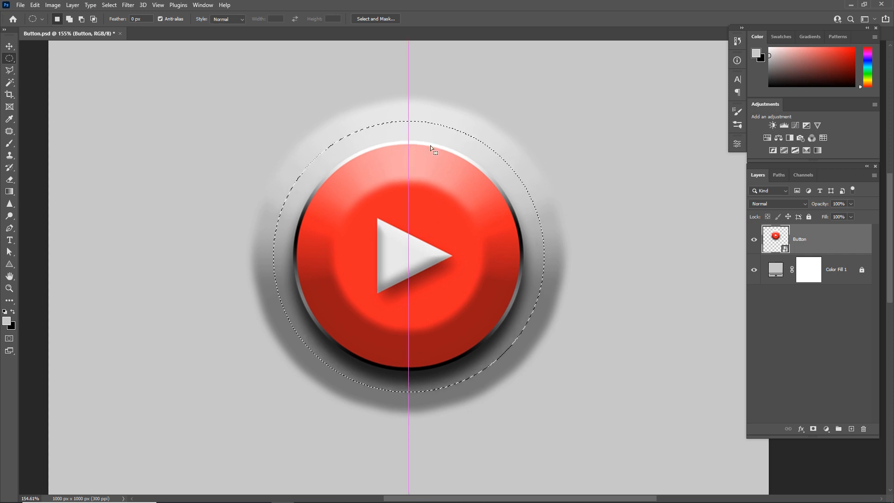
Fill the circular selection with black on a new layer above the Button layer and deselect it.
scroll(429, 157, down, 5)
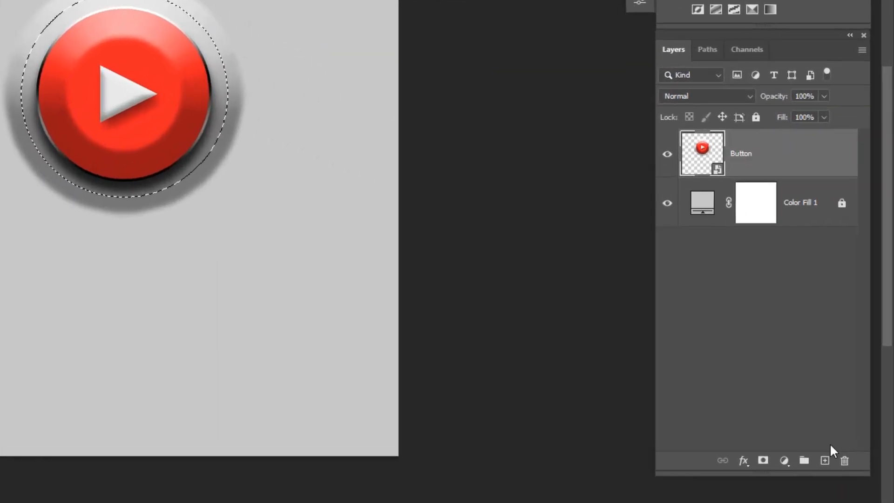
click(851, 428)
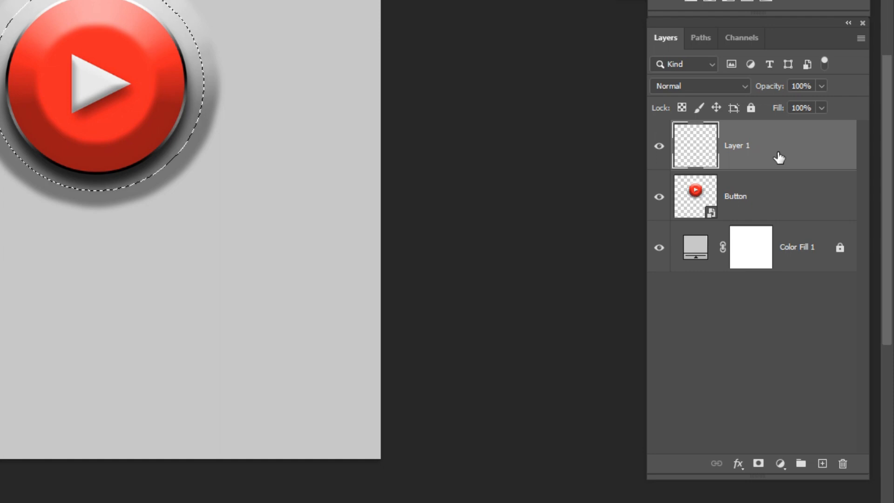
key(alt+BackSpace)
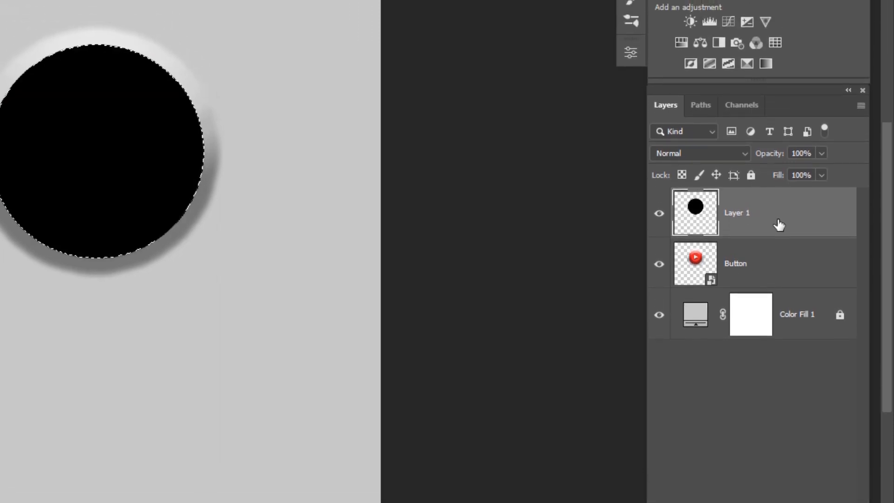
key(ctrl+d)
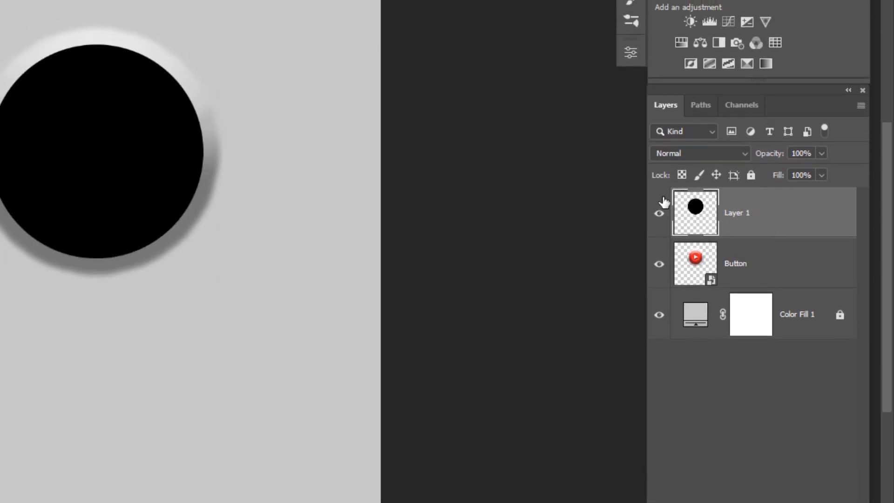
Set the black circle layer's fill to 0% and add a smooth Inner Bevel with depth 300% and direction Down.
drag(779, 177, 554, 205)
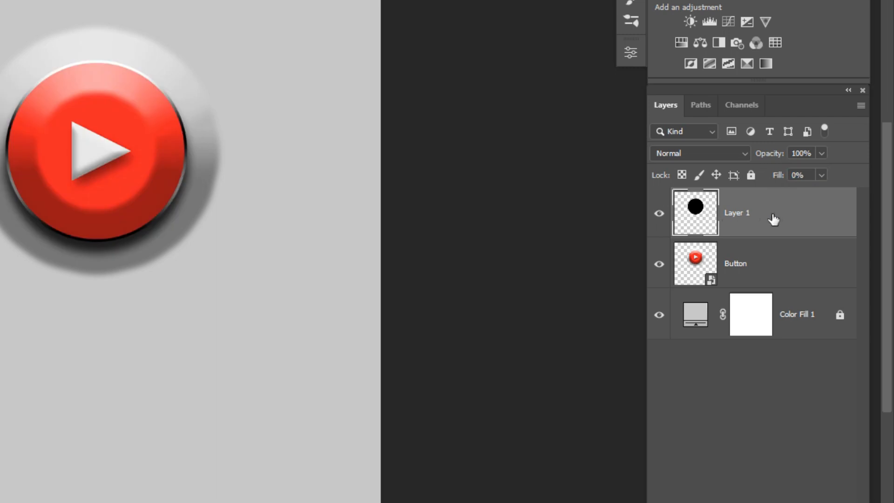
double_click(778, 218)
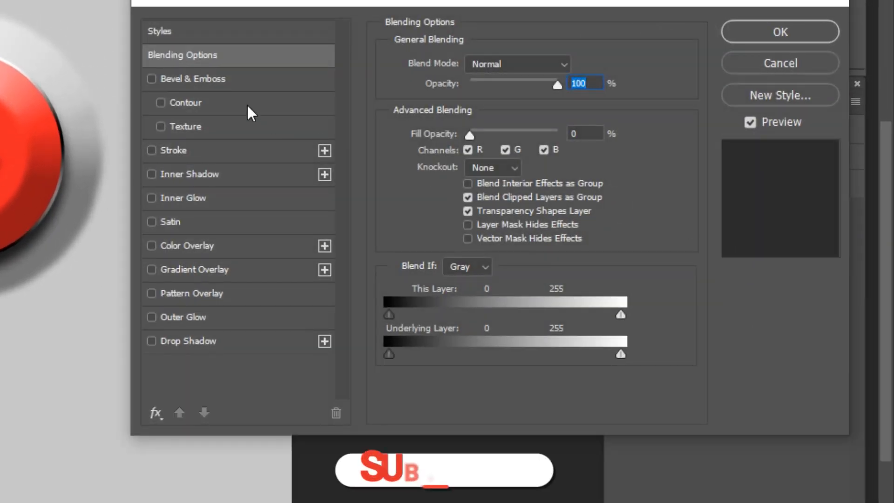
click(202, 78)
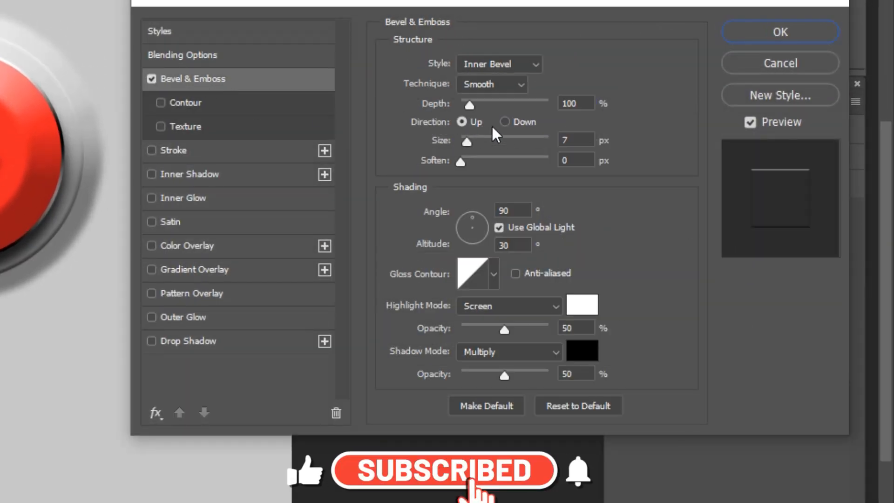
click(481, 58)
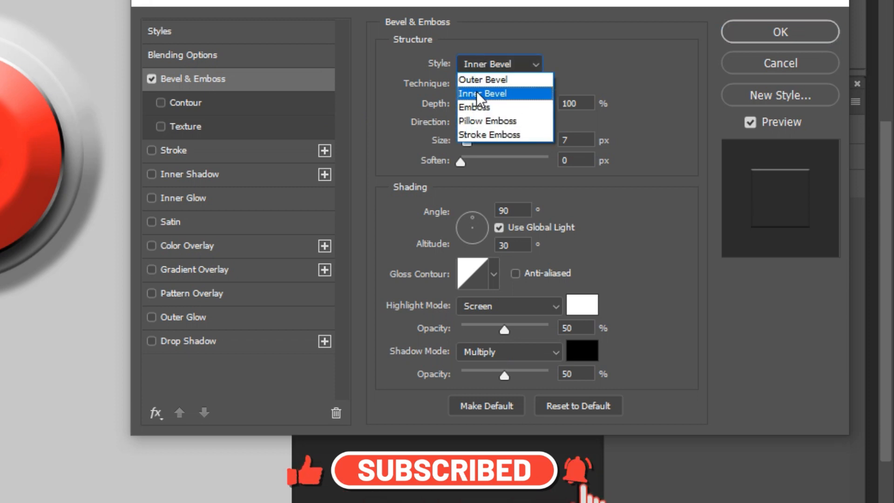
click(476, 91)
drag(469, 104, 488, 103)
click(505, 122)
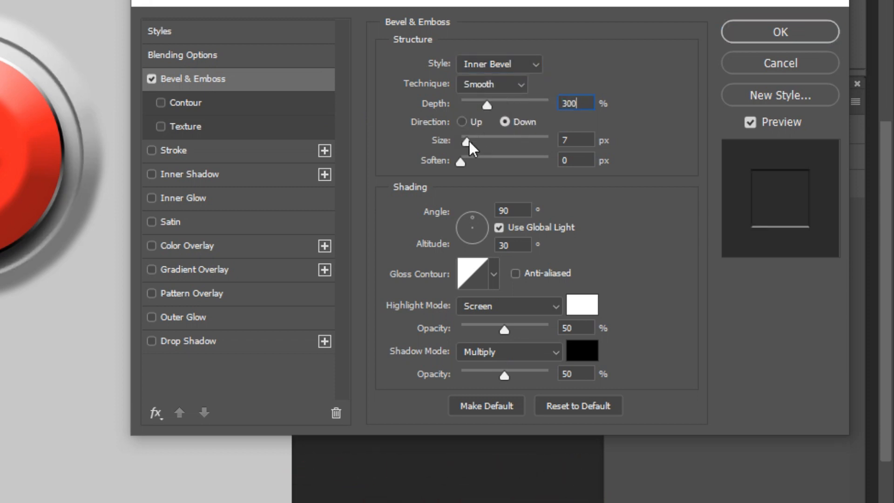
Set the circle layer's bevel size to 13 px and soften to 16 px.
drag(469, 141, 470, 139)
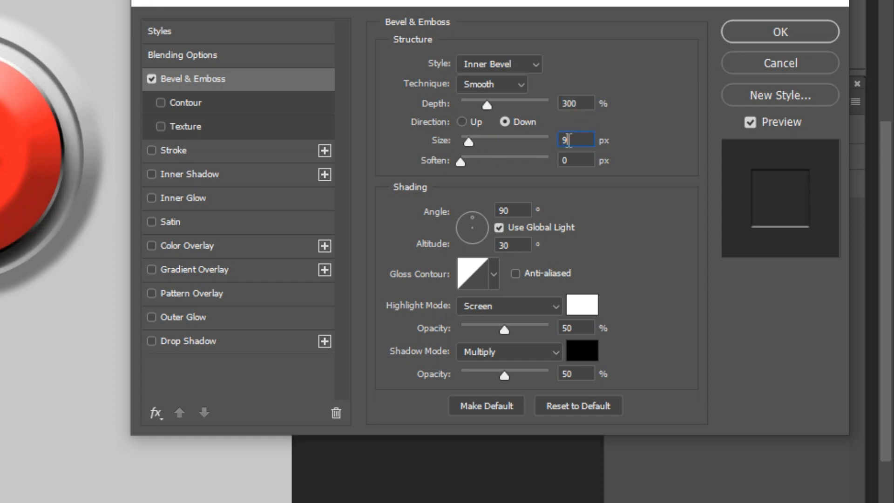
double_click(586, 139)
key(Up)
key(Down)
key(Down)
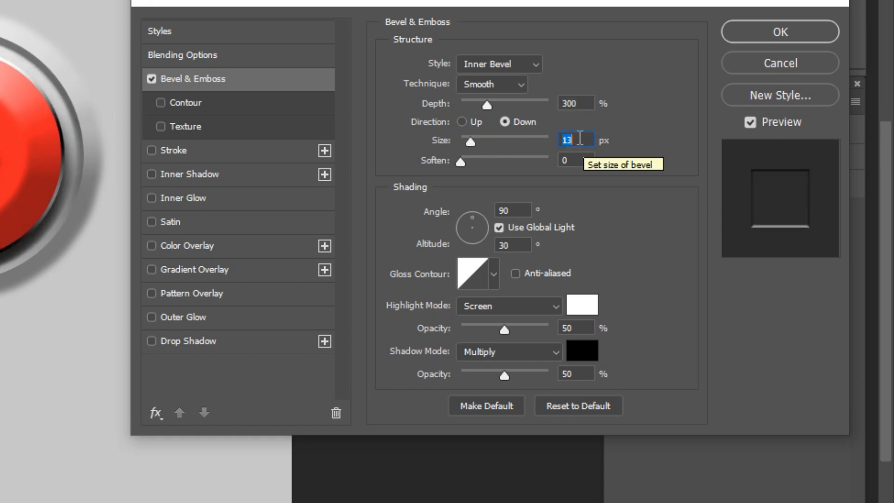
drag(461, 162, 586, 163)
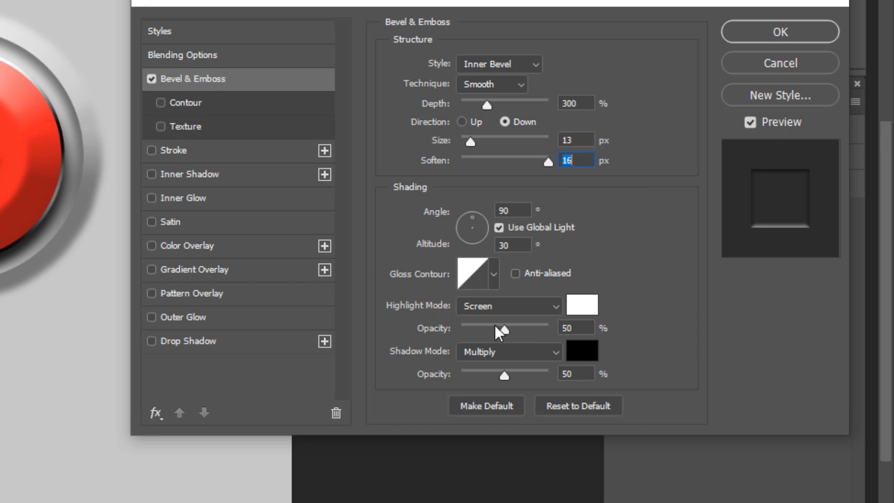
Set the bevel's highlight opacity to 45% and its shadow opacity to 55%.
mouse_move(496, 327)
mouse_down()
mouse_move(518, 325)
mouse_move(506, 323)
mouse_up()
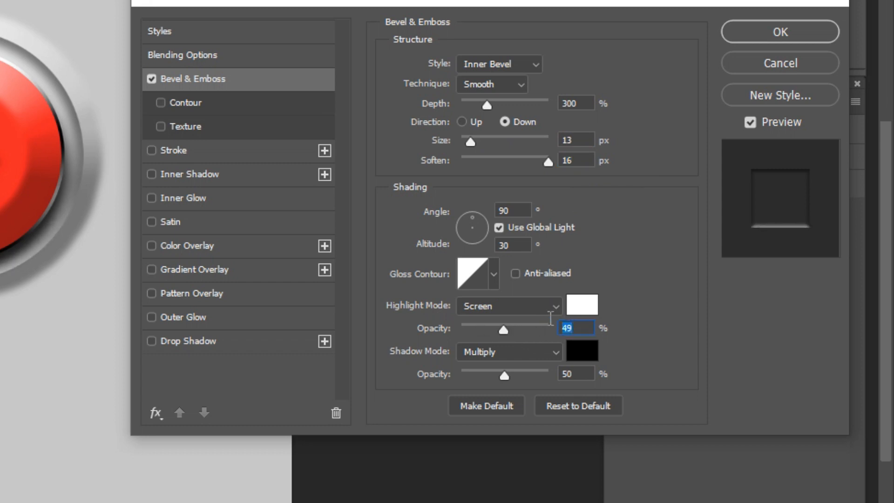
text(45)
drag(507, 377, 505, 371)
click(723, 374)
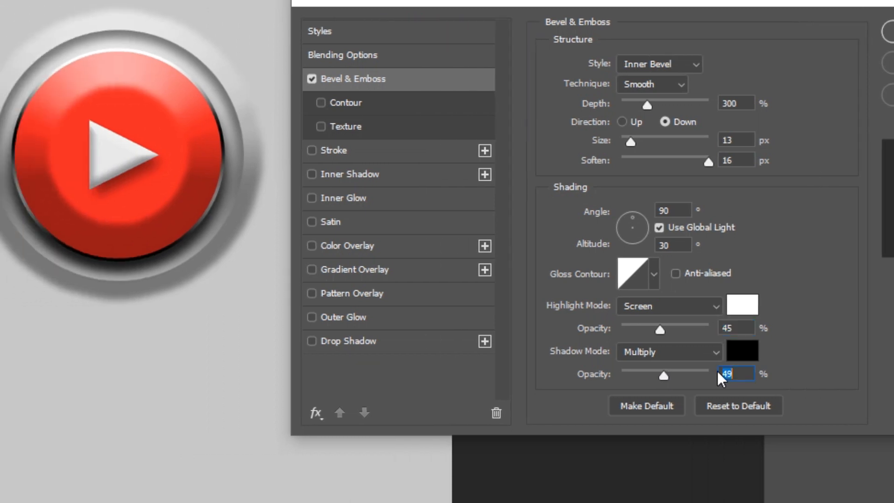
text(55)
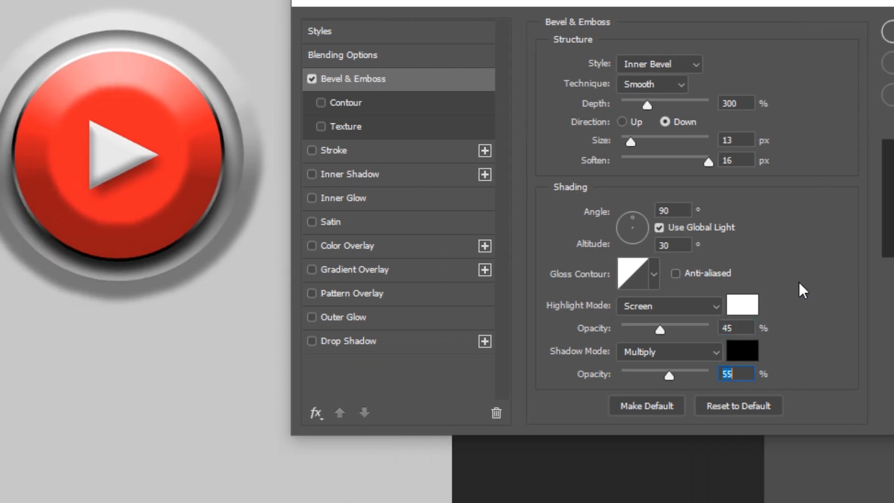
Add an inside gradient stroke to the circle layer, fading black to white with the black end's opacity at 20%.
click(374, 148)
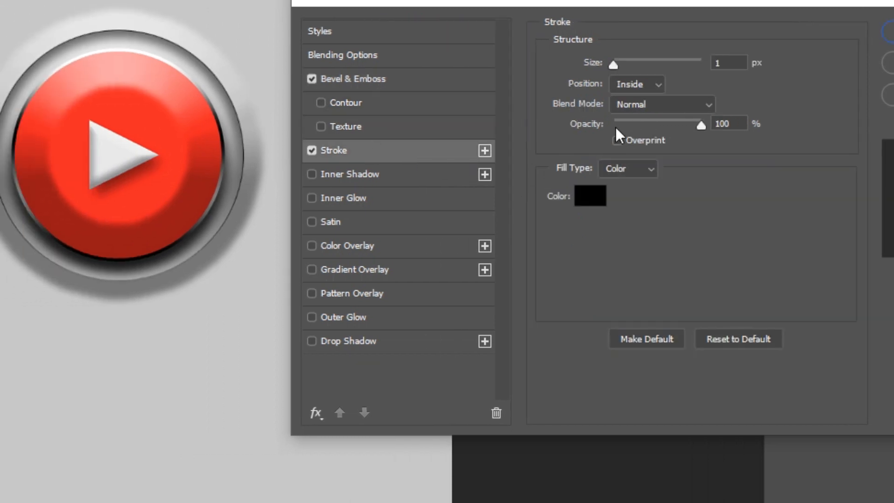
click(741, 62)
click(627, 170)
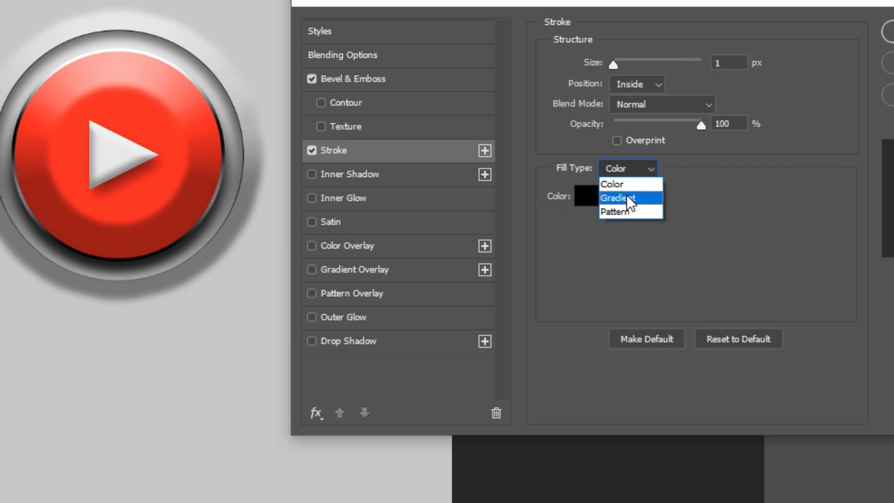
click(624, 197)
click(618, 198)
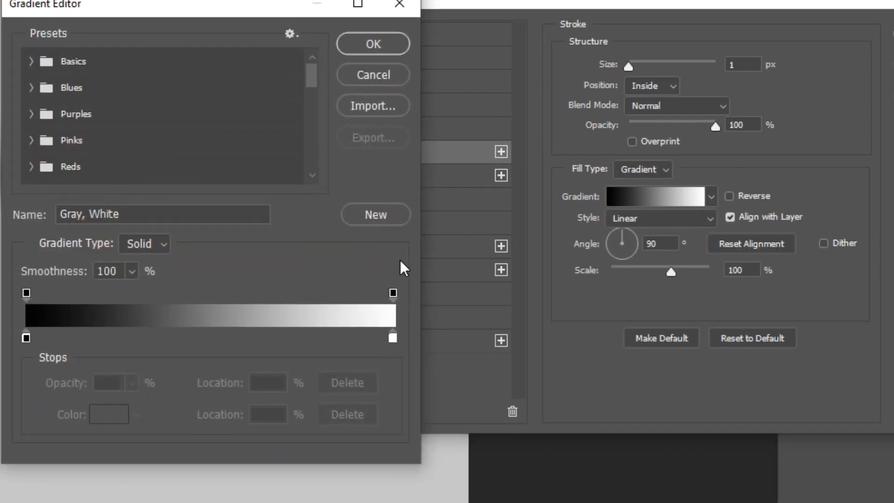
click(89, 293)
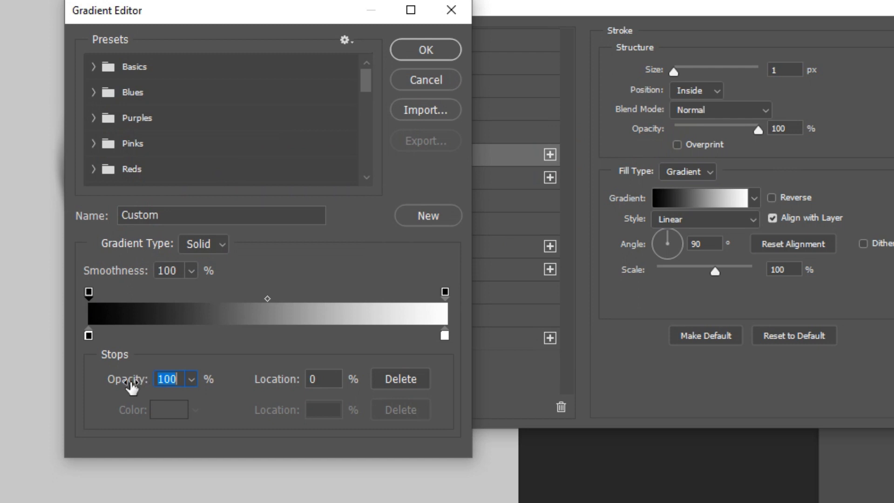
text(20)
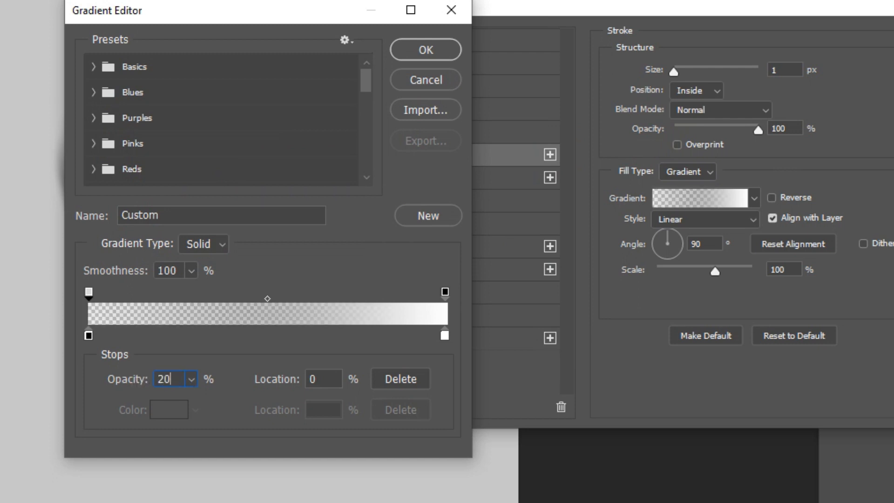
click(423, 51)
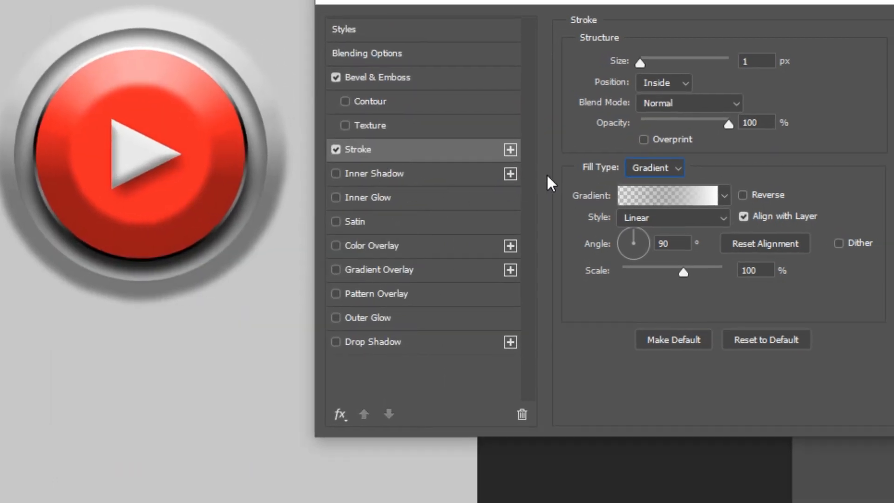
Reverse the stroke gradient, set the stroke to 2 px at 70% opacity and apply the layer style.
click(744, 195)
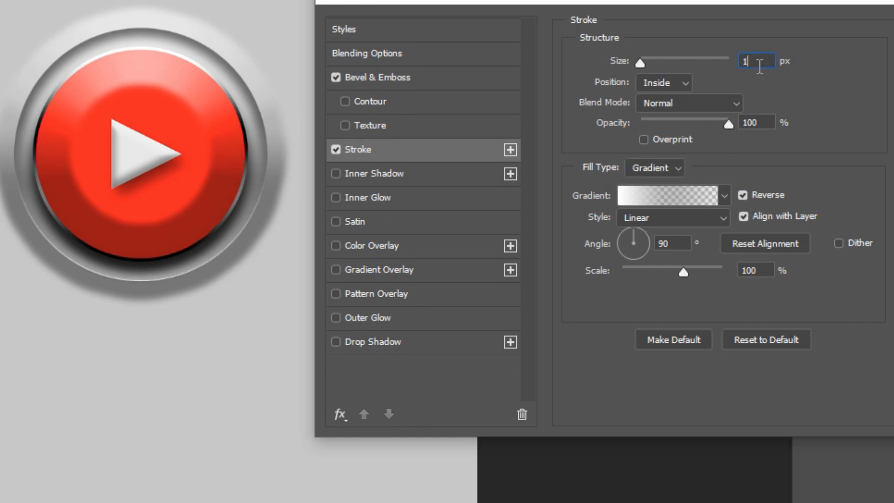
key(Up)
mouse_move(730, 134)
mouse_down()
mouse_move(698, 124)
mouse_move(693, 132)
mouse_up()
key(Tab)
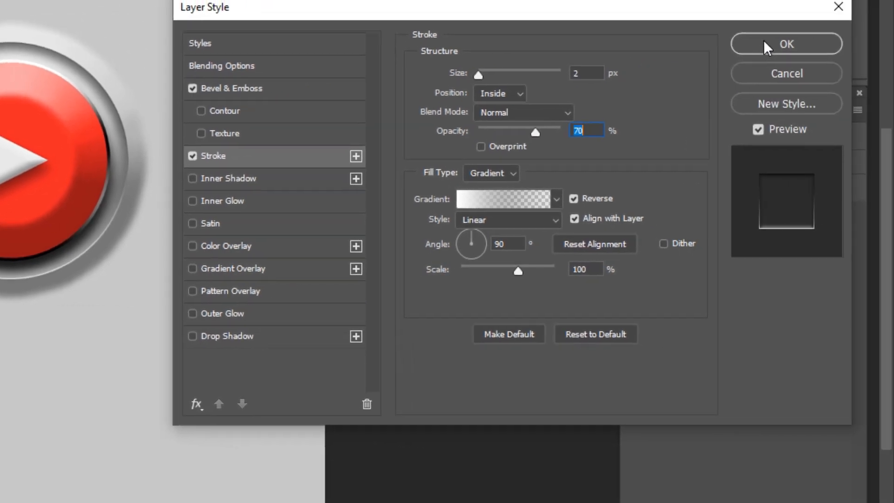
click(764, 41)
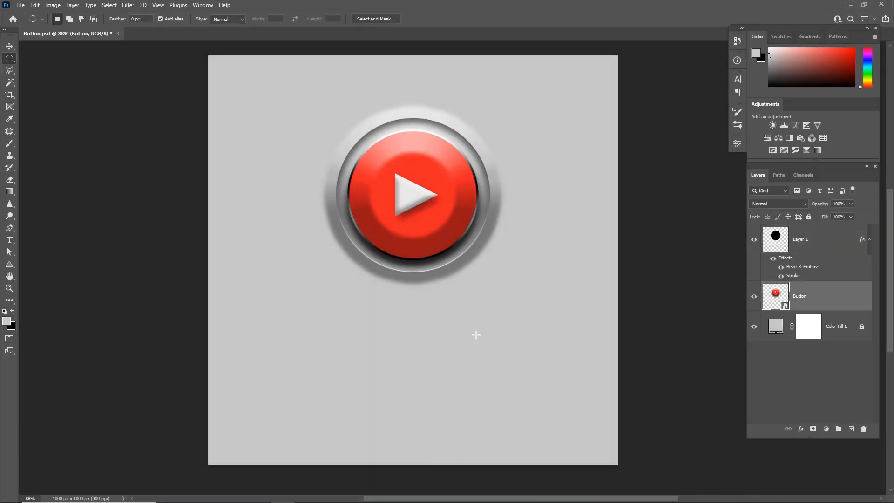
Collapse the circle layer's effects list and add the text UI PLAY in Bebas Neue below the button, enlarged to 46.21 pt.
click(869, 239)
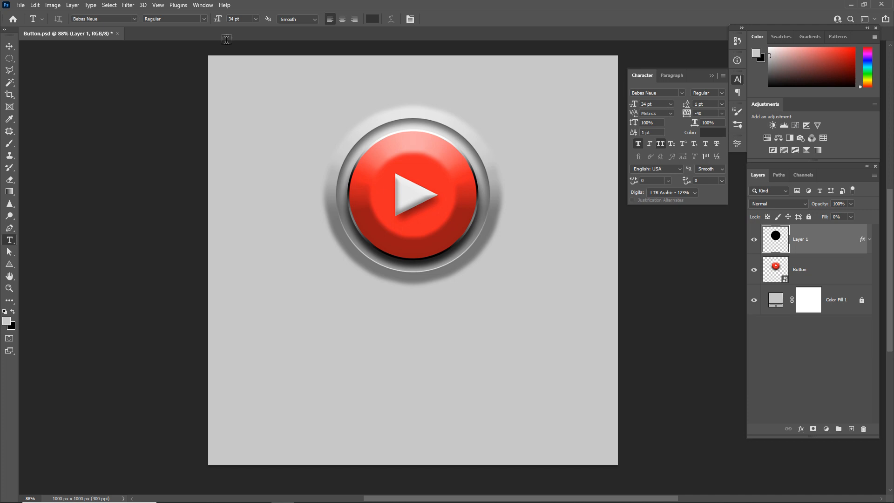
click(316, 329)
text(UI PLAY)
drag(440, 332, 416, 327)
click(444, 19)
Duplicate the UI PLAY text layer, change the copy's text to BUTTON and place it directly beneath the first line.
drag(827, 242, 851, 428)
click(428, 319)
key(ctrl+a)
text(BUTTON)
drag(417, 375, 417, 441)
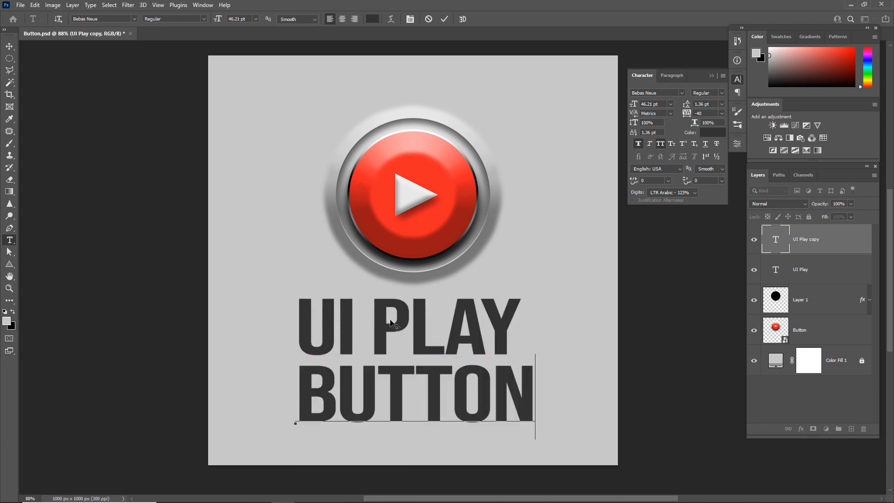
click(445, 19)
Set the UI PLAY text's tracking to 0 and narrow its horizontal scale slightly to fit the BUTTON line.
double_click(416, 324)
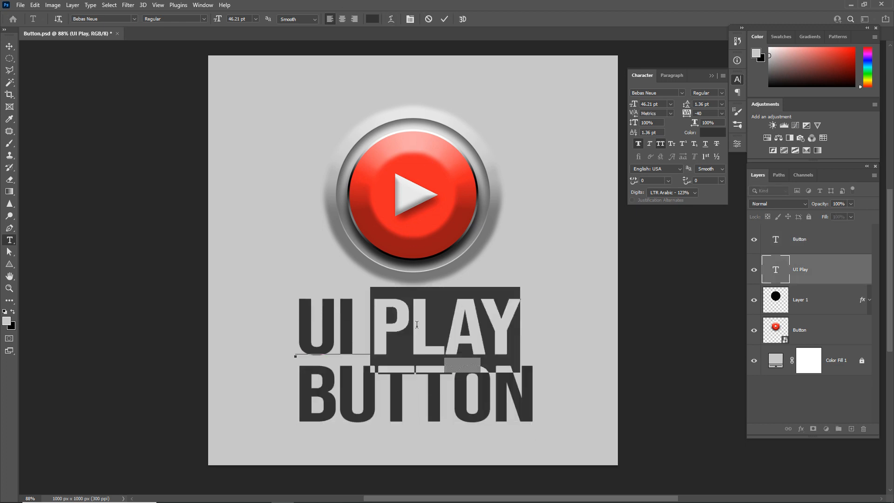
triple_click(367, 323)
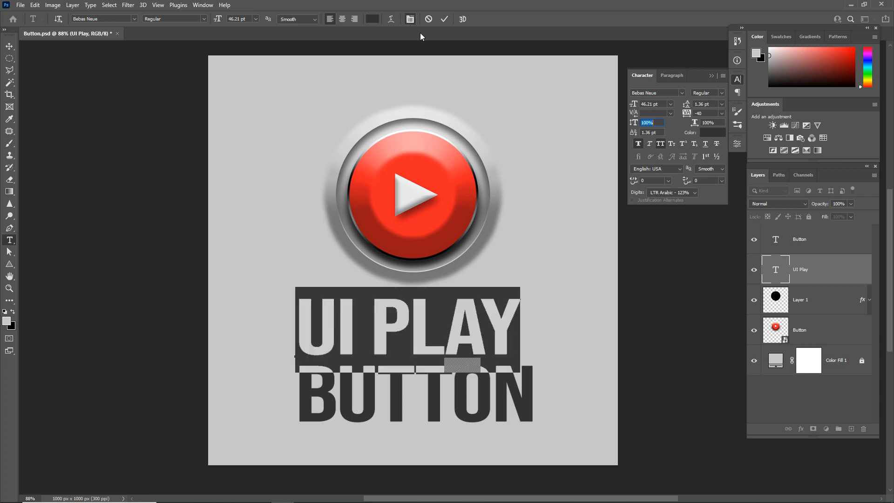
mouse_move(688, 115)
mouse_down()
mouse_move(717, 116)
mouse_move(691, 123)
mouse_up()
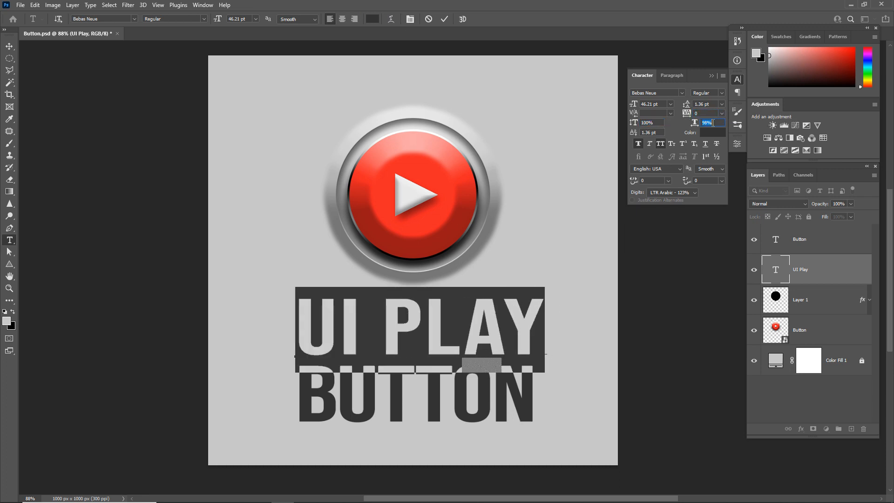
click(444, 21)
Group the UI PLAY and BUTTON text layers.
click(839, 246)
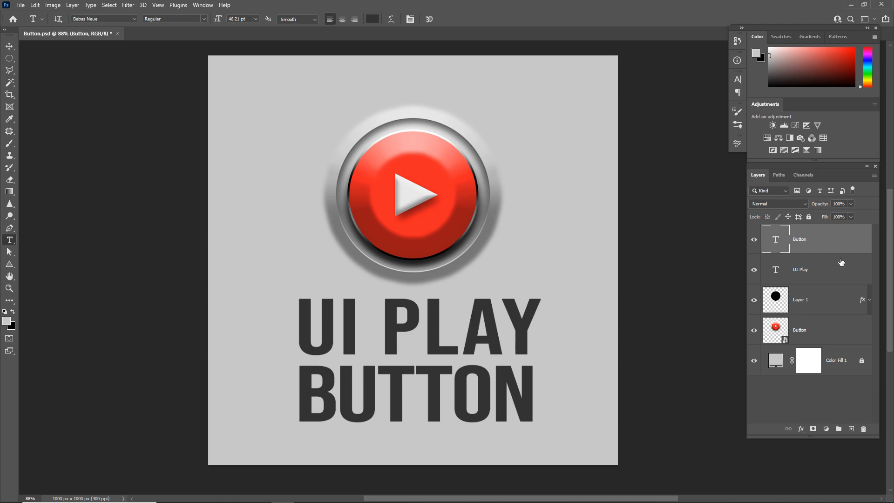
shift+click(841, 263)
key(ctrl+g)
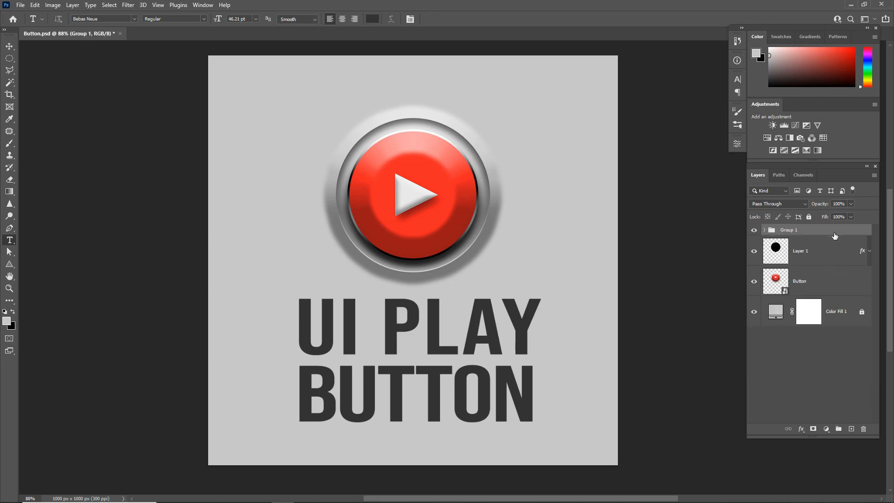
Add a Pillow Emboss bevel to the text group with the Chisel Hard technique and depth 178%.
double_click(834, 233)
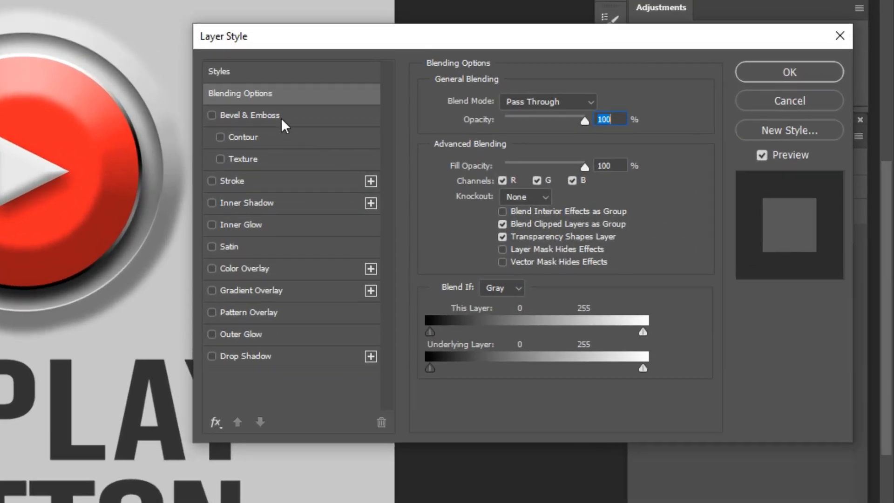
click(279, 116)
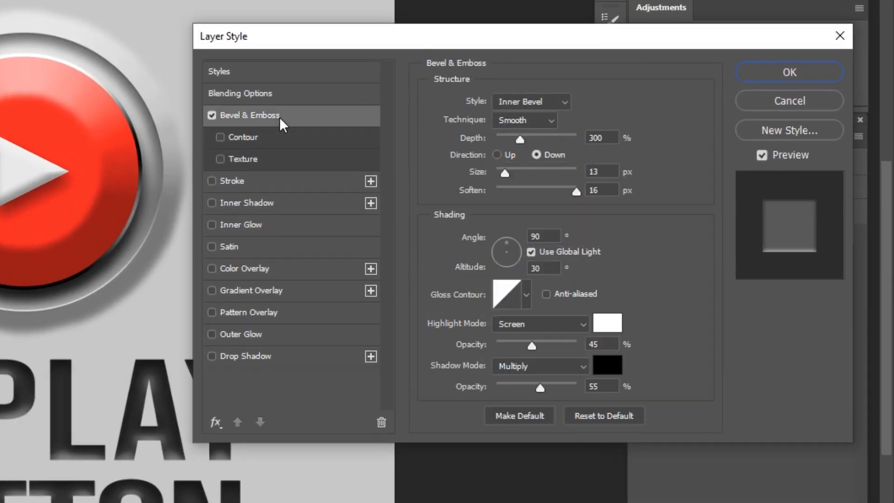
drag(551, 41, 586, 39)
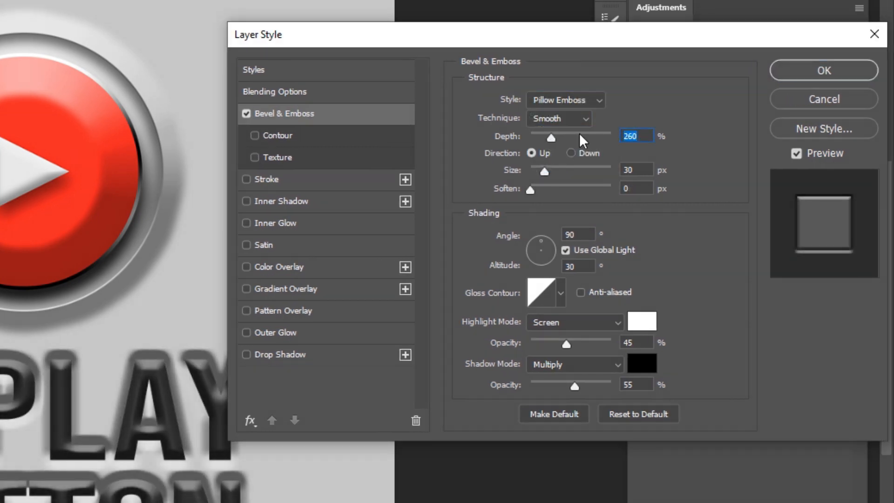
click(567, 118)
drag(552, 138, 546, 137)
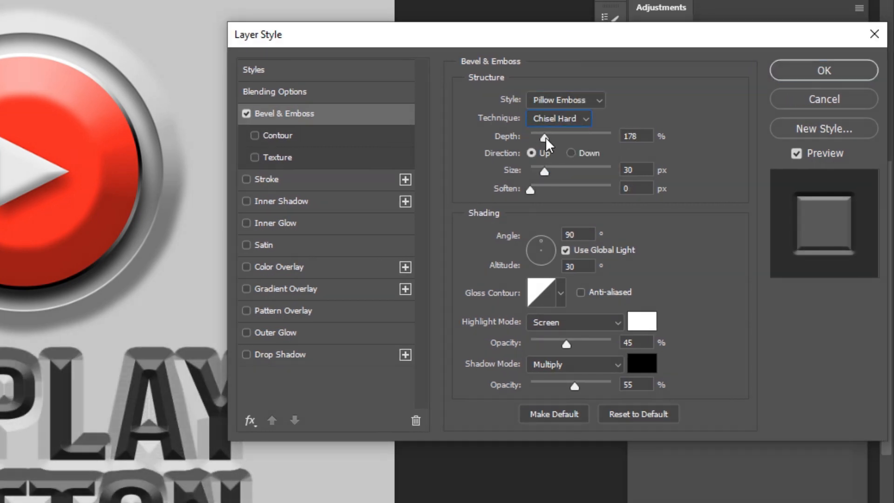
Keep the emboss direction Up and set its size to 20 px, soften to 2 px and highlight opacity to 50%.
click(571, 153)
click(545, 153)
mouse_move(543, 170)
mouse_down()
mouse_move(575, 194)
mouse_move(541, 191)
mouse_up()
drag(568, 344, 571, 343)
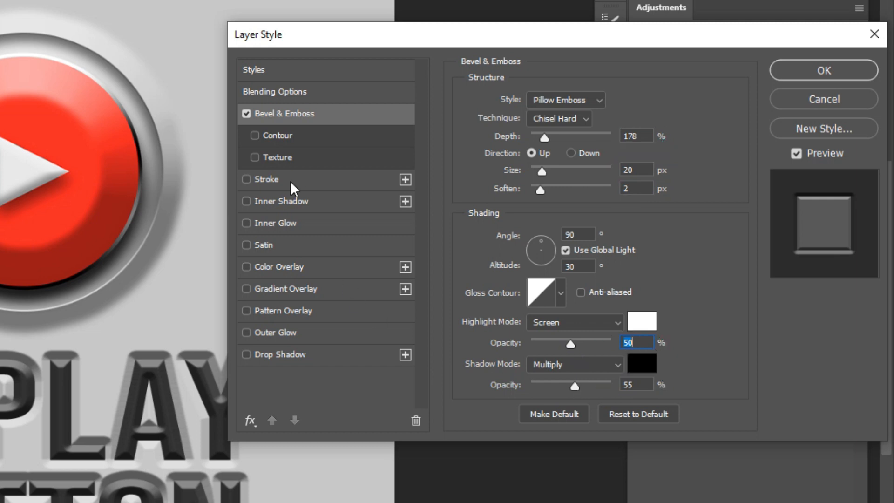
Add a red center-sourced Inner Glow to the text group with size 26 px and range 35%.
click(275, 222)
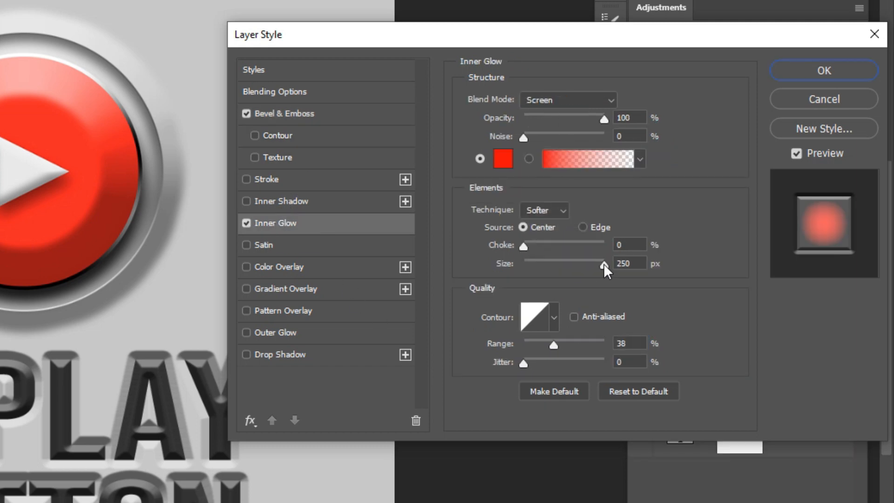
drag(604, 263, 533, 260)
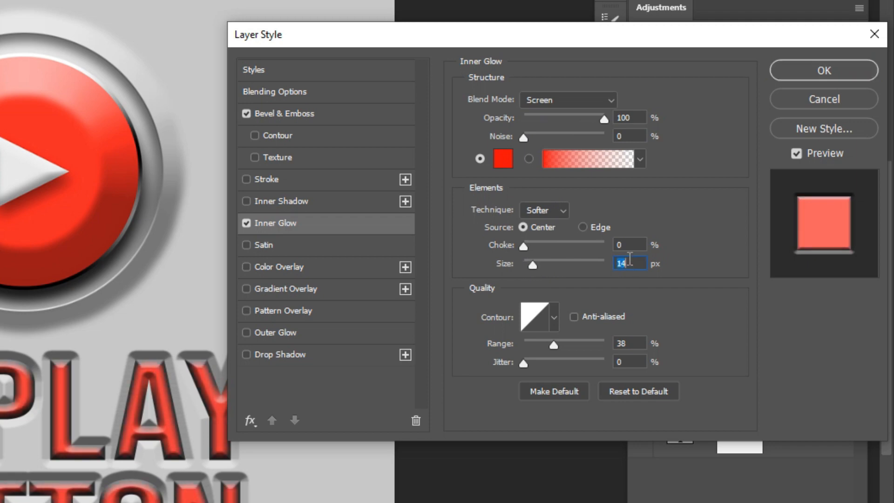
scroll(630, 260, up, 13)
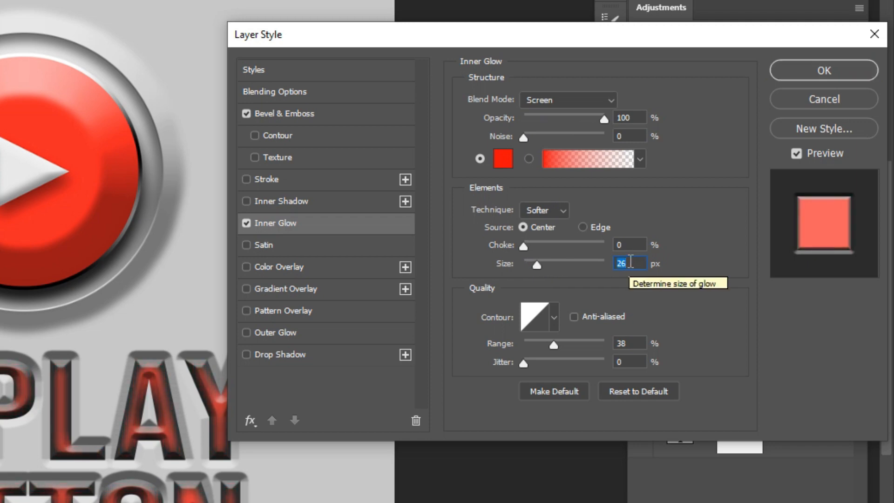
mouse_move(555, 346)
mouse_down()
mouse_move(566, 346)
mouse_move(554, 341)
mouse_up()
scroll(638, 344, down, 2)
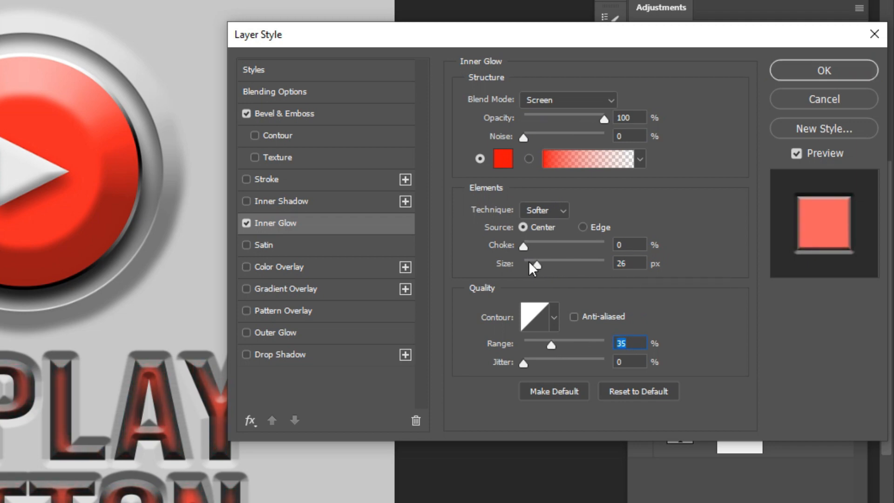